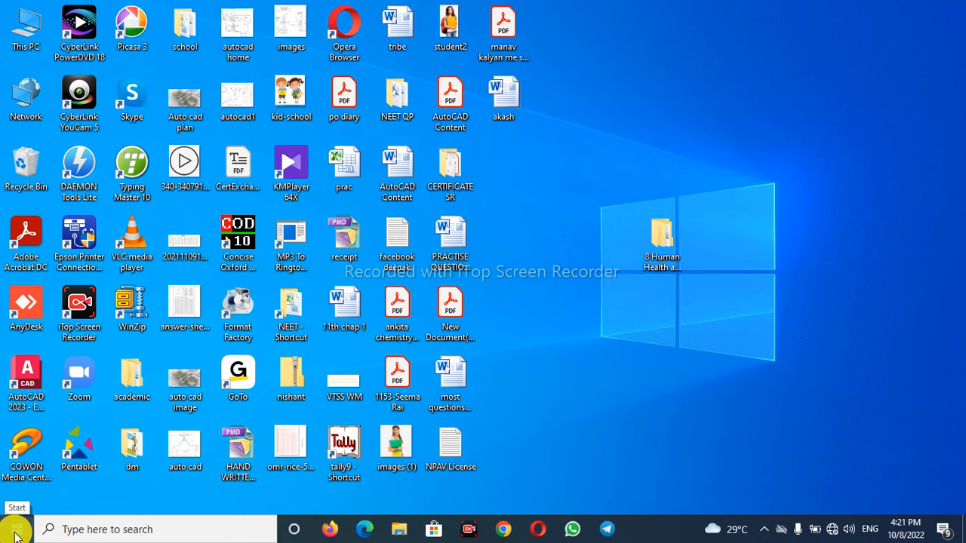
# - Launch Microsoft Word 2010 from the Microsoft Office programs and dismiss the activation wizard
pyautogui.click(16, 532)
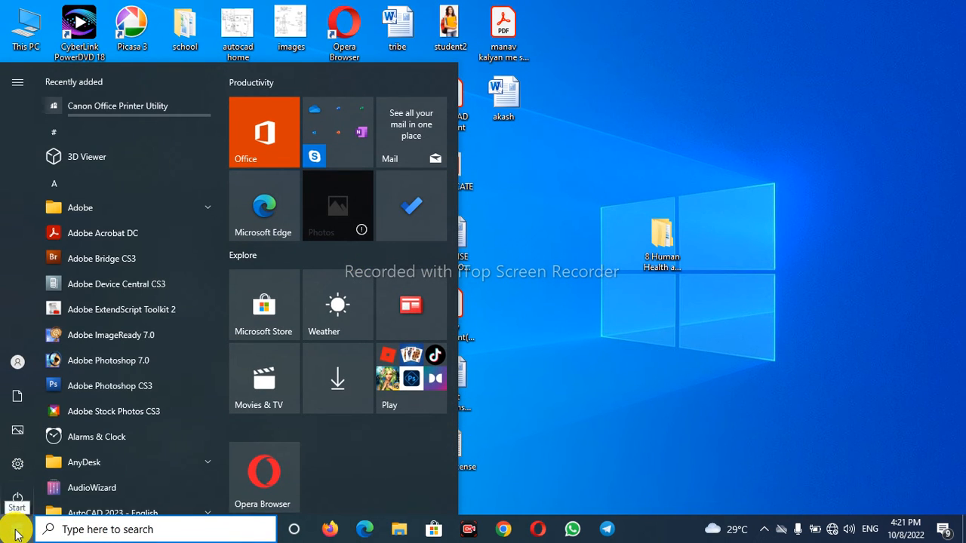
pyautogui.scroll(-10, 134, 420)
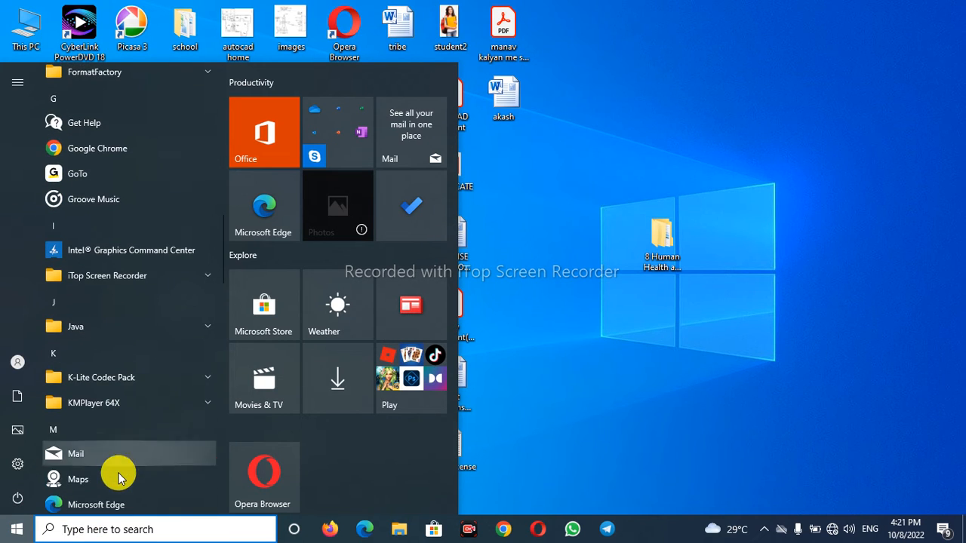
pyautogui.scroll(-3, 121, 472)
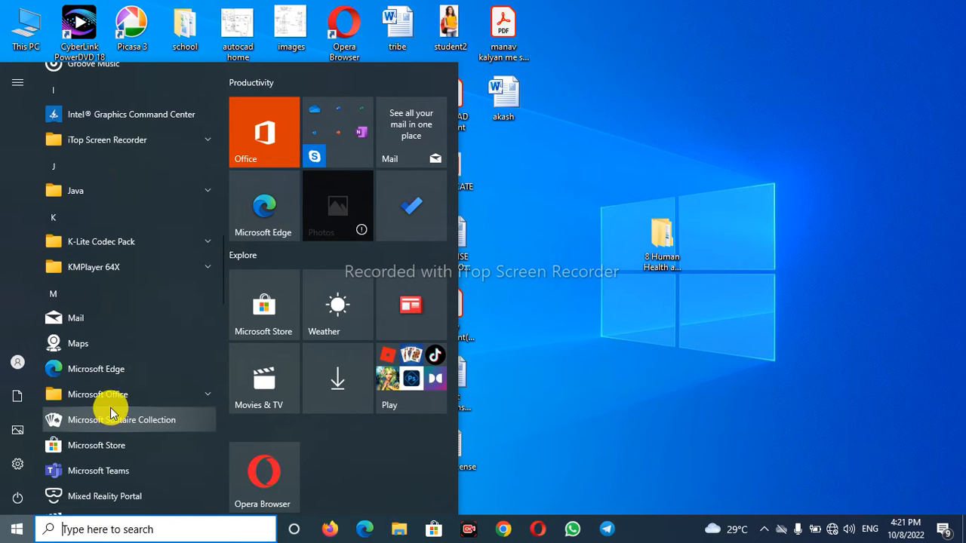
pyautogui.click(115, 395)
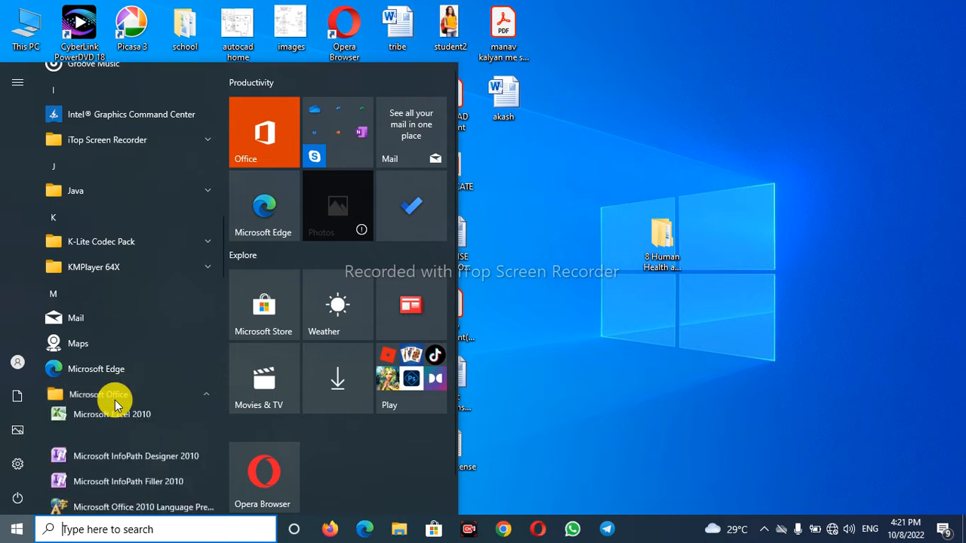
pyautogui.scroll(-2, 132, 434)
pyautogui.scroll(-4, 132, 432)
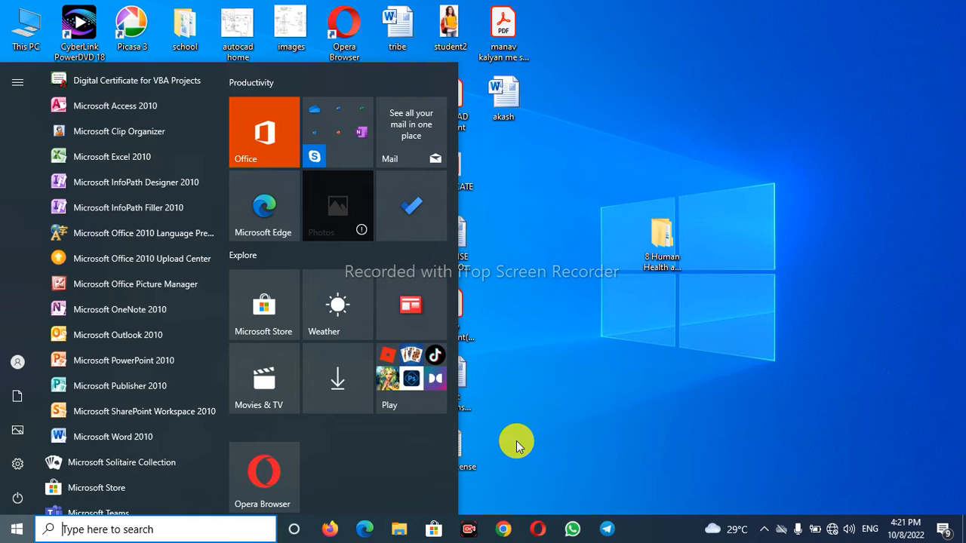
pyautogui.click(117, 444)
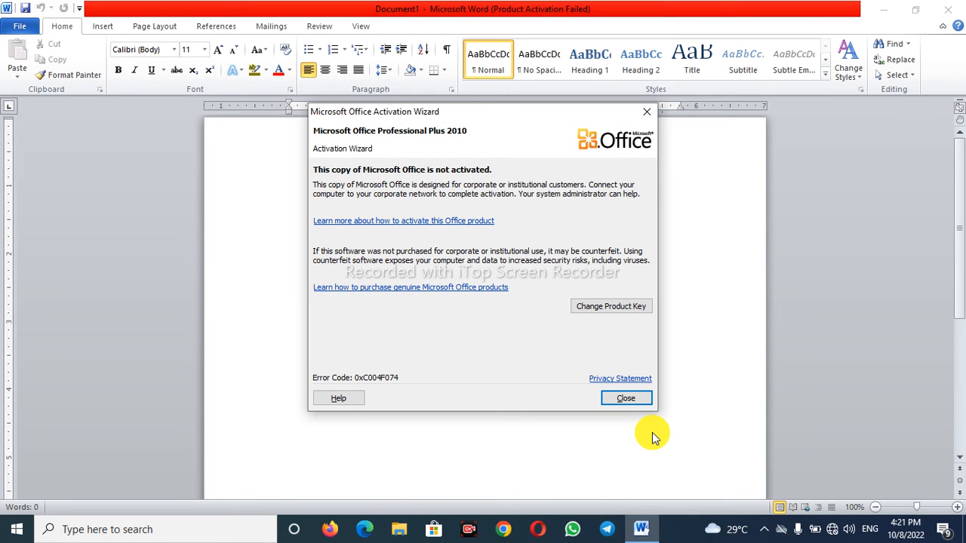
pyautogui.click(629, 400)
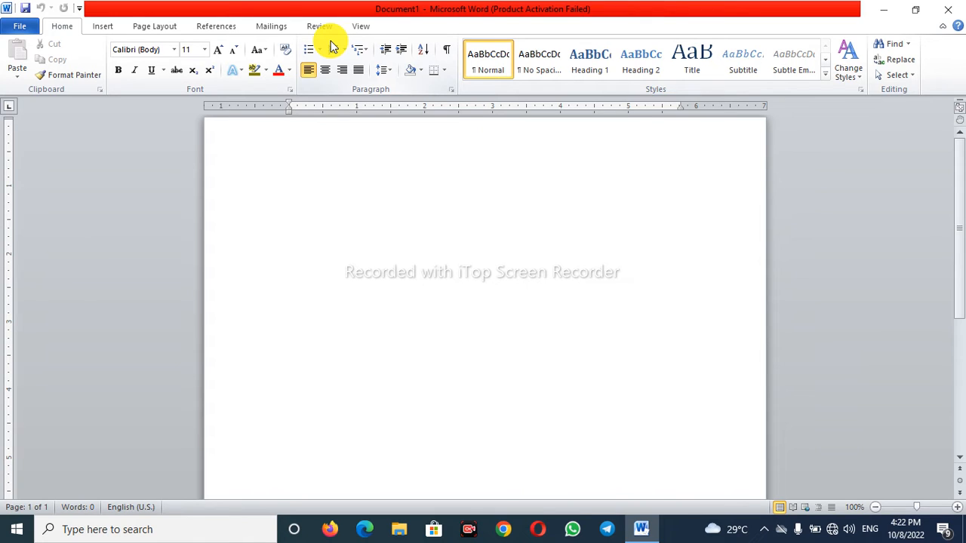
# - Minimize and reopen the Word window, restore it to its smaller size, maximize it, and briefly show the window control commands
pyautogui.click(886, 15)
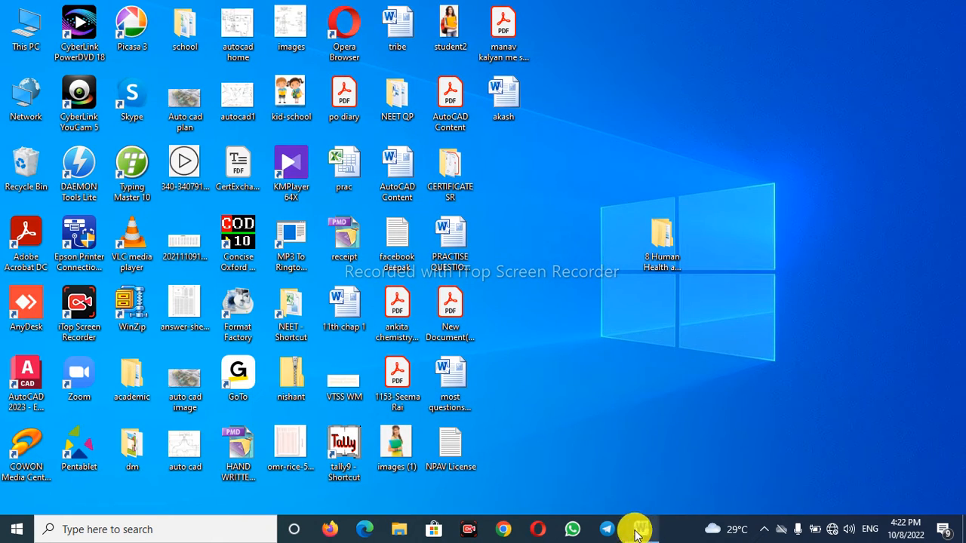
pyautogui.click(641, 530)
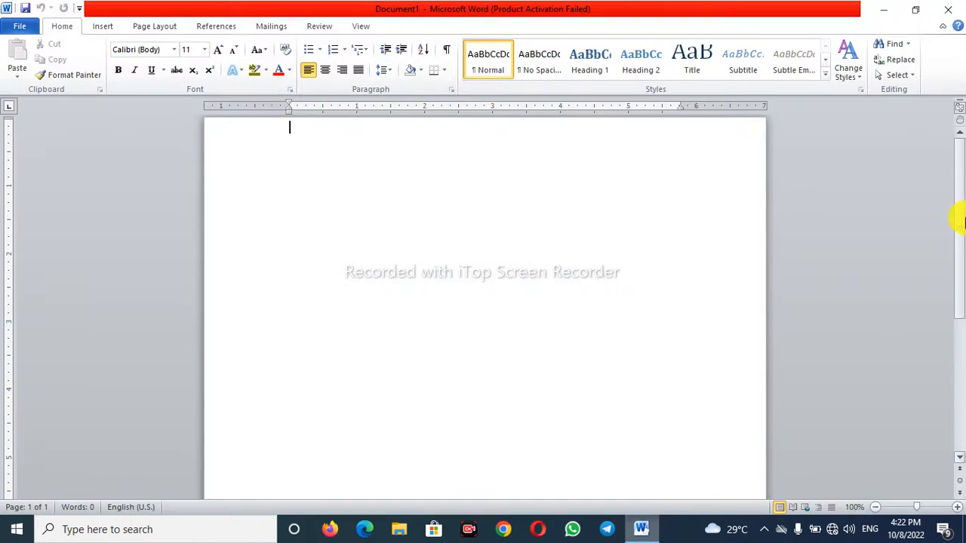
pyautogui.click(917, 11)
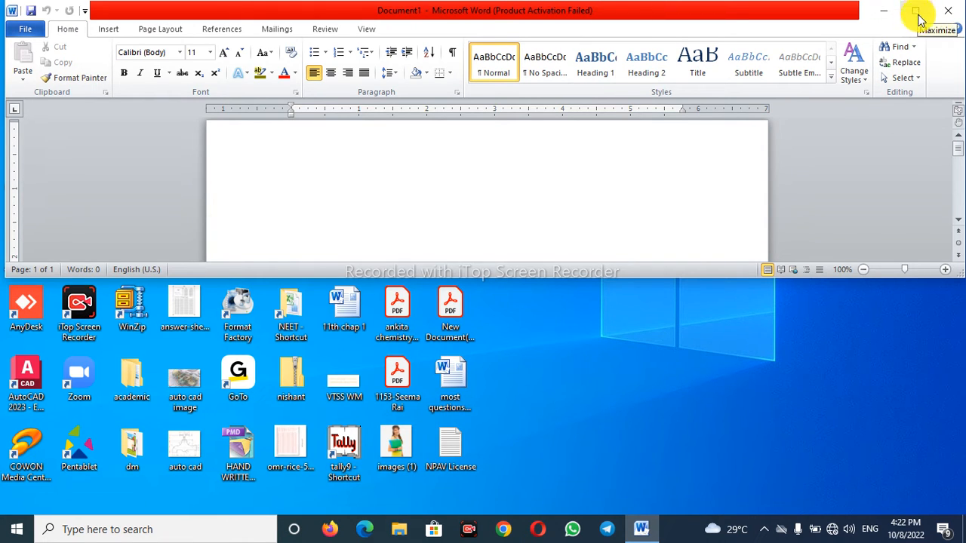
pyautogui.click(916, 12)
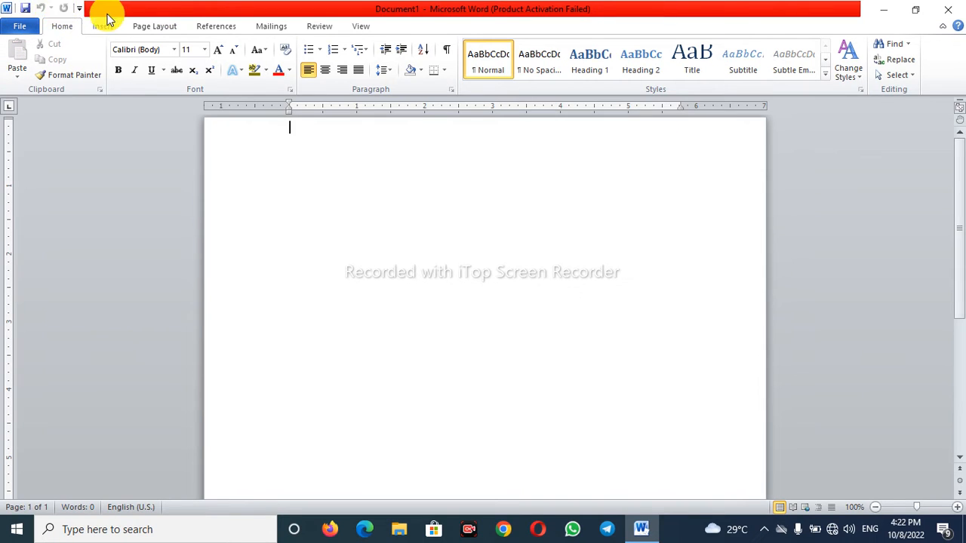
pyautogui.click(5, 9)
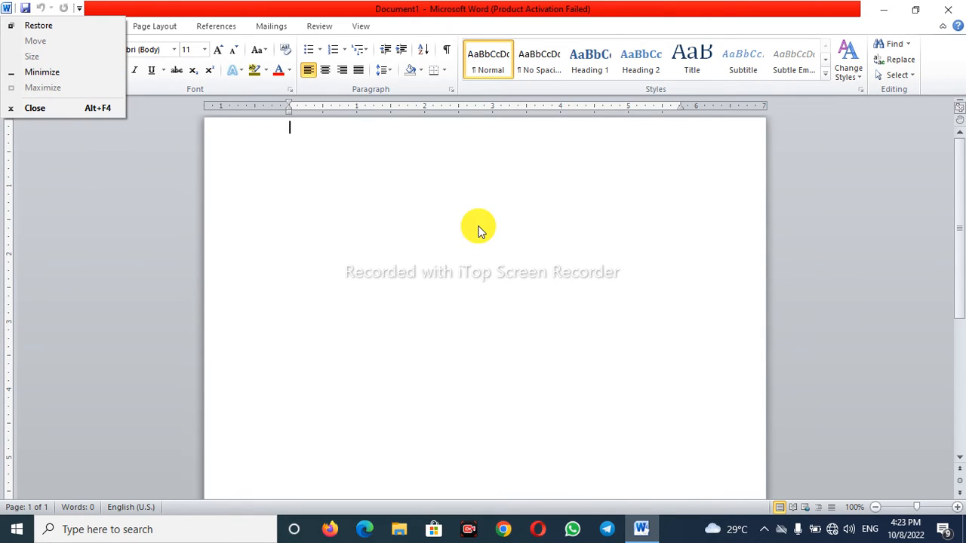
pyautogui.click(123, 249)
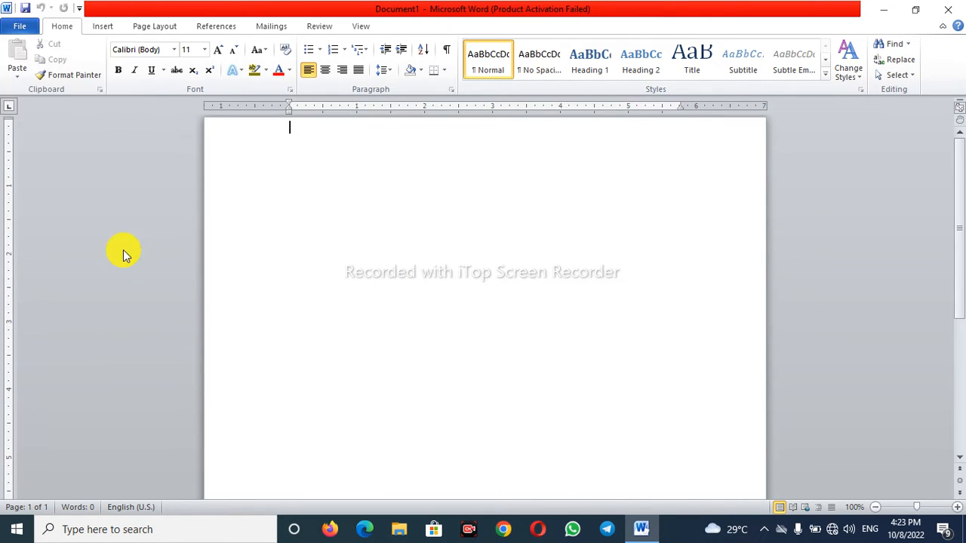
# - Save the blank document to the Desktop as a Word Document named practice
pyautogui.click(24, 15)
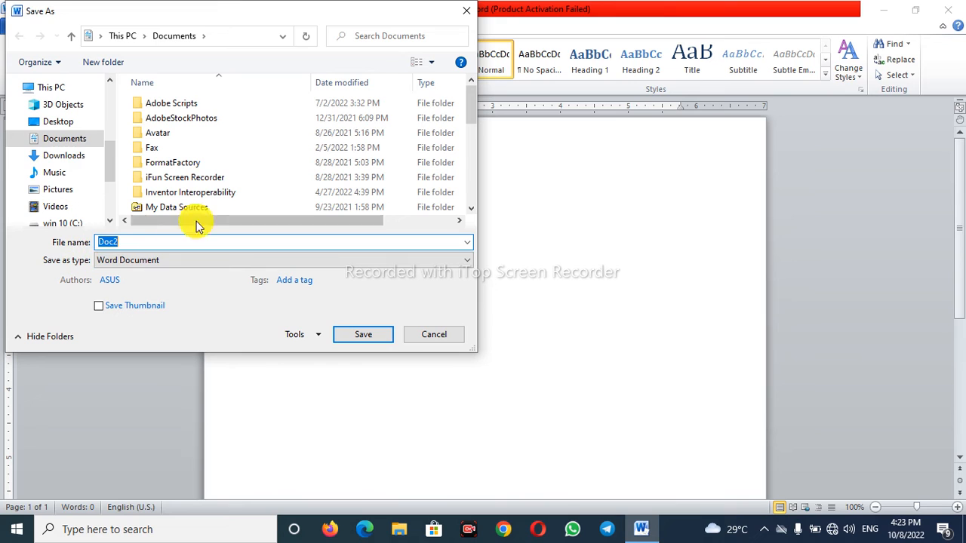
pyautogui.write('practice')
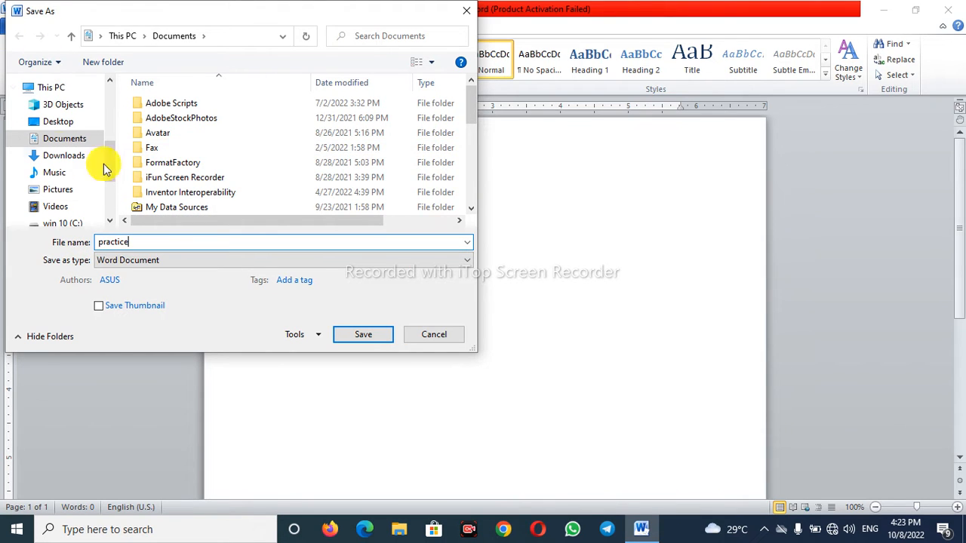
pyautogui.click(55, 128)
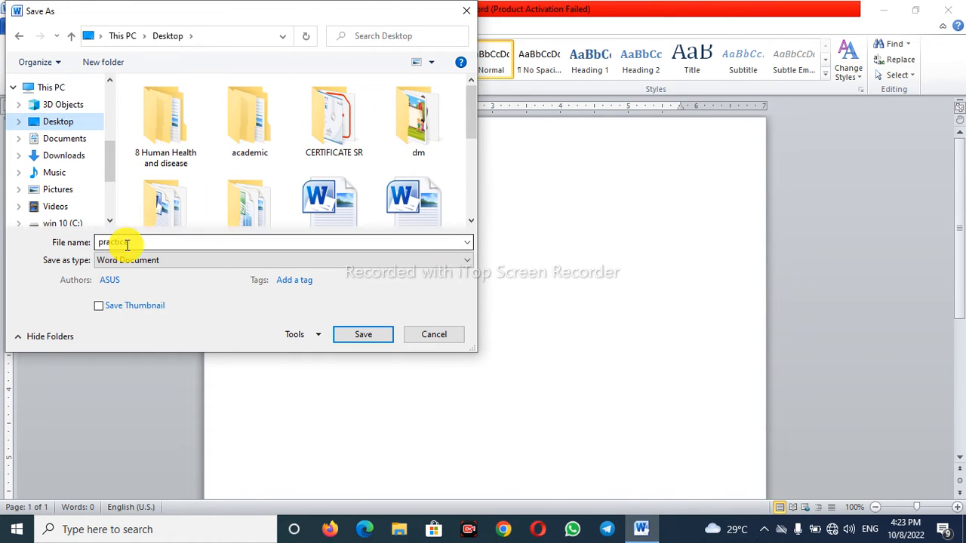
pyautogui.click(369, 334)
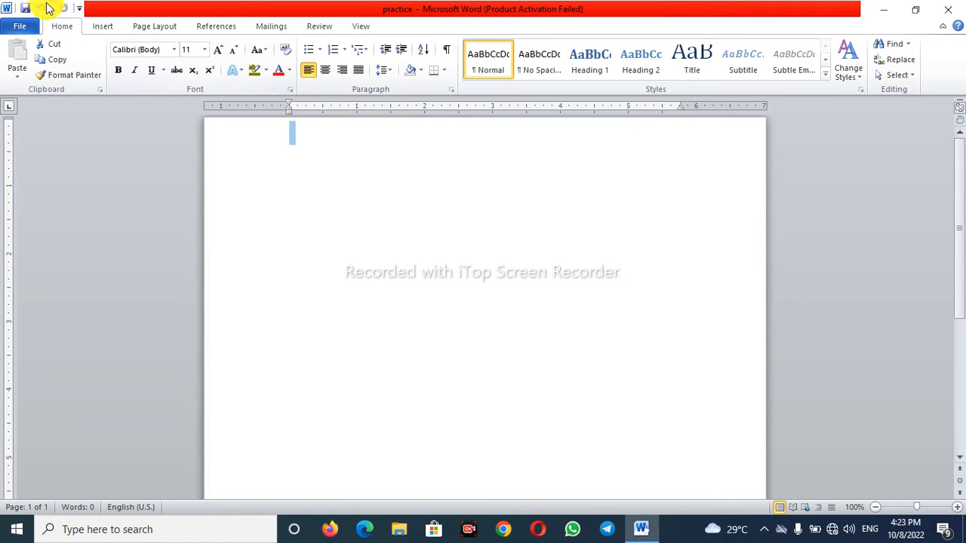
# - Enter the text "Dsfsdfsdf dasf desf dsf" on the first line and insert a square shape about 1 inch wide below it
pyautogui.click(332, 137)
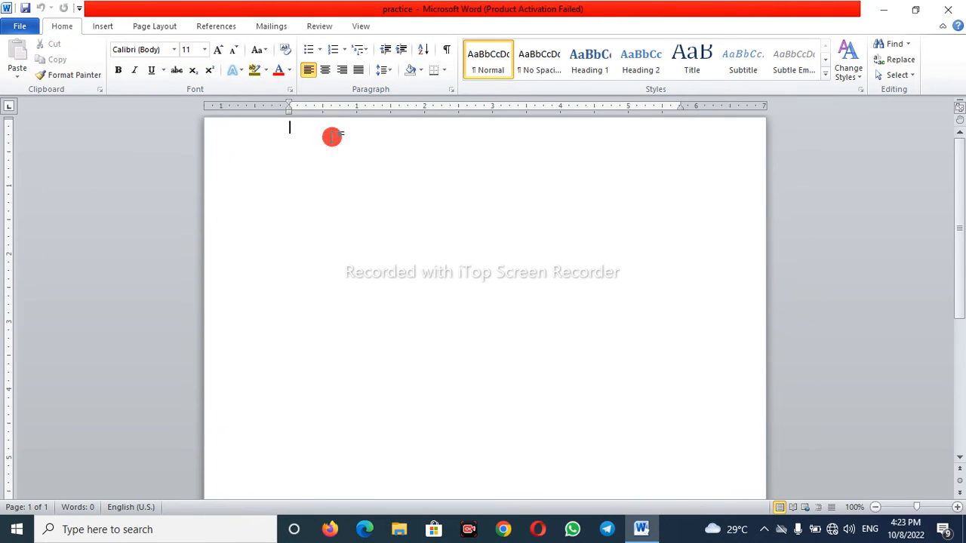
pyautogui.write('Dsfsdfsdf dasf desf dsf')
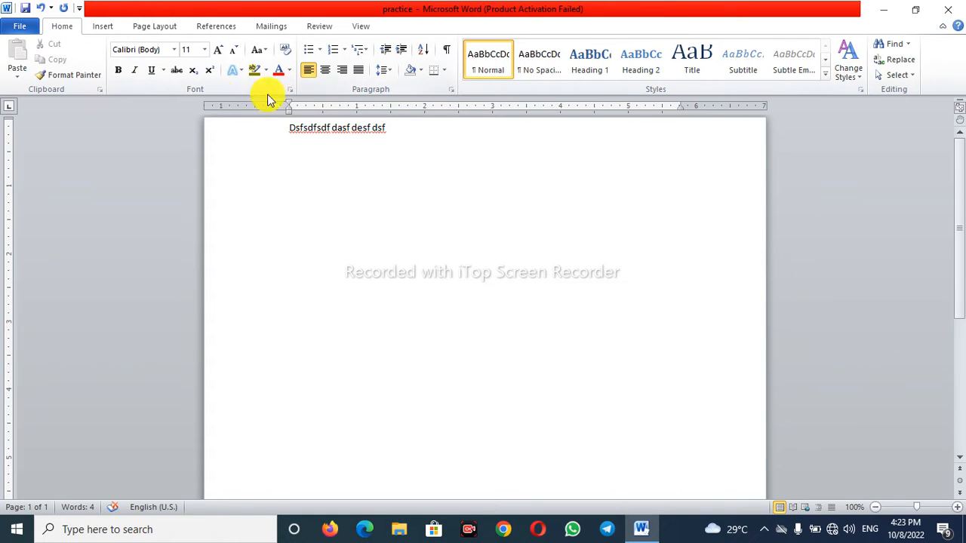
pyautogui.click(106, 27)
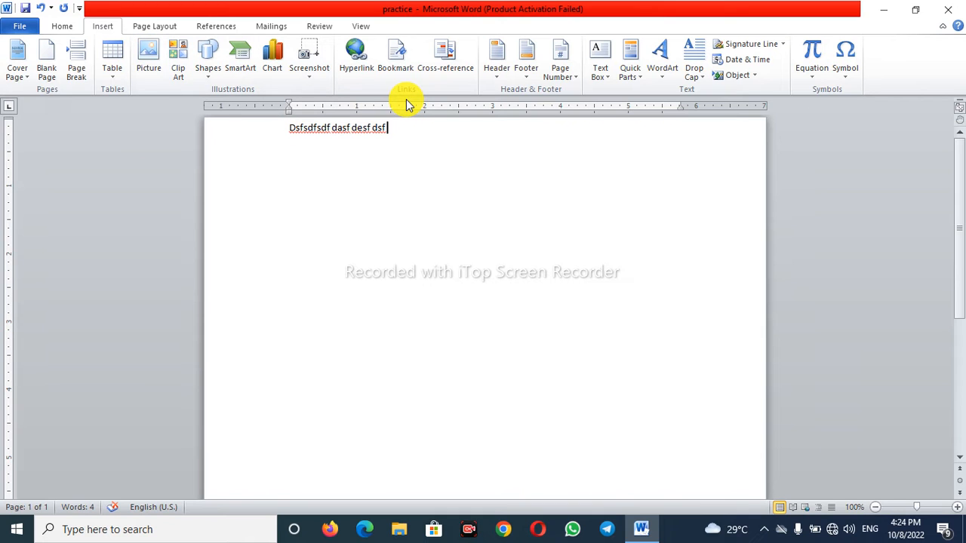
pyautogui.click(207, 68)
pyautogui.click(244, 103)
pyautogui.moveTo(425, 198)
pyautogui.mouseDown()
pyautogui.moveTo(453, 274)
pyautogui.moveTo(494, 267)
pyautogui.mouseUp()
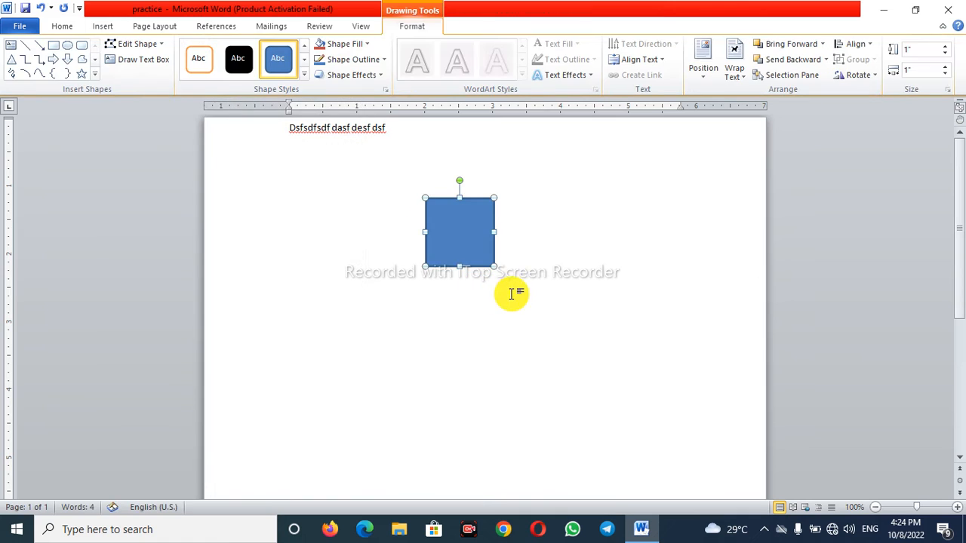
# - Undo the square and the entered text, and redo them all
pyautogui.click(43, 11)
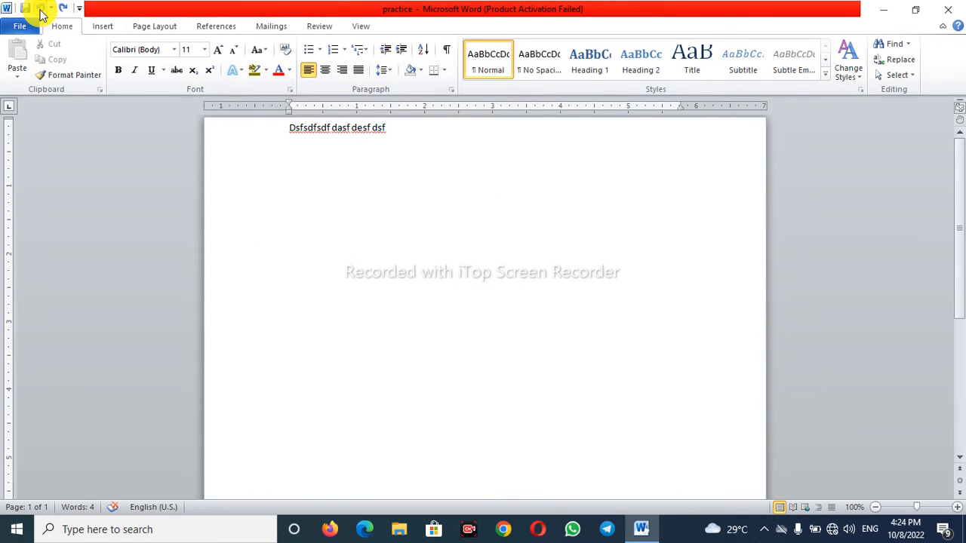
pyautogui.click(42, 11)
pyautogui.click(41, 11)
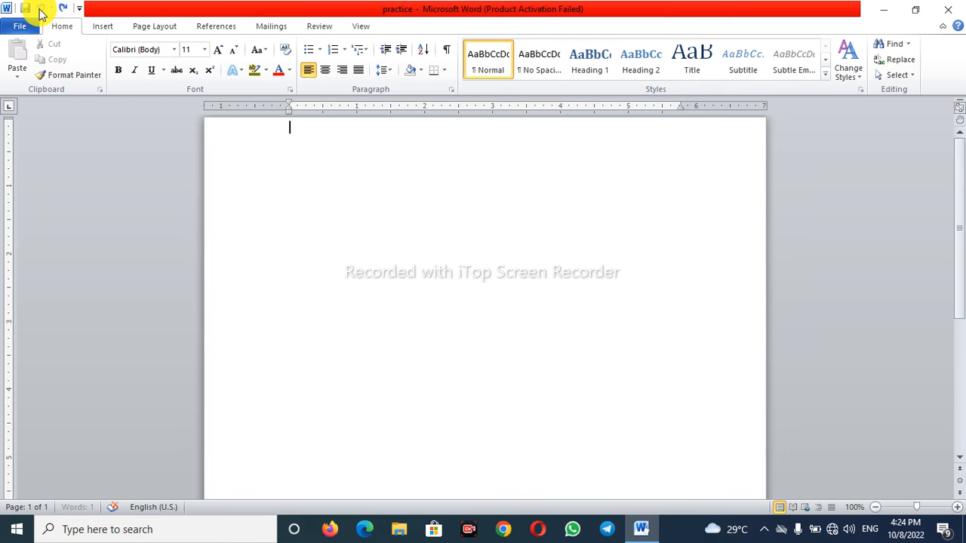
pyautogui.click(63, 9)
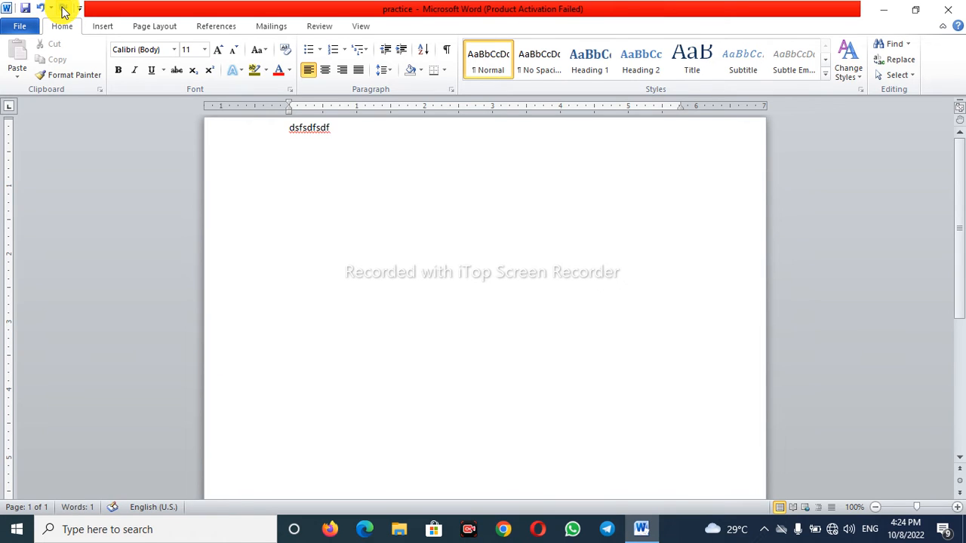
pyautogui.click(64, 9)
pyautogui.click(64, 9)
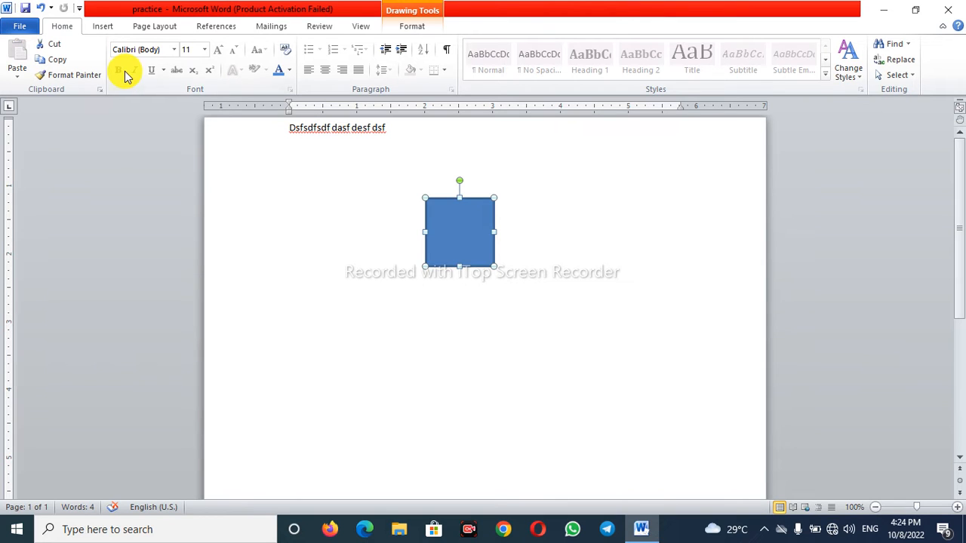
# - Add the Open command to the Quick Access Toolbar and try it, cancelling without opening a file
pyautogui.click(79, 10)
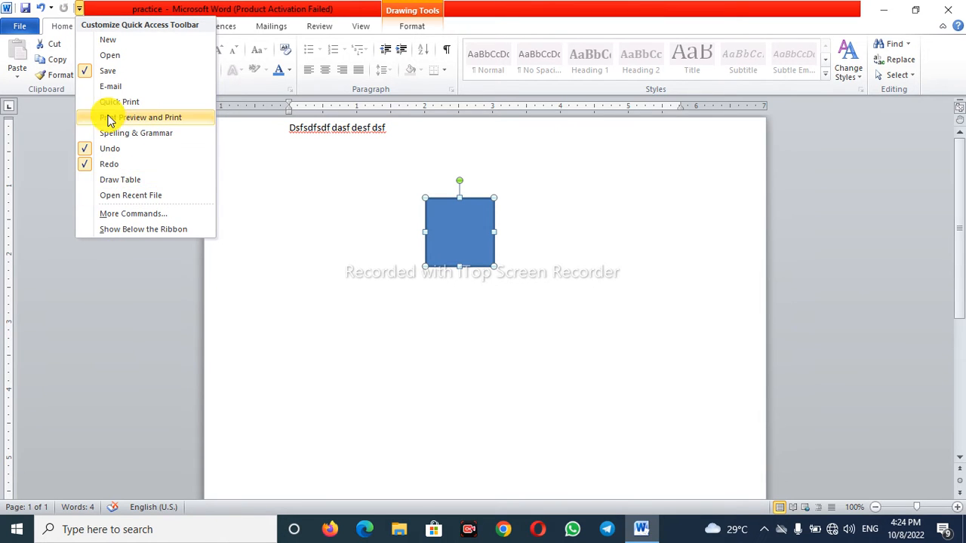
pyautogui.click(117, 56)
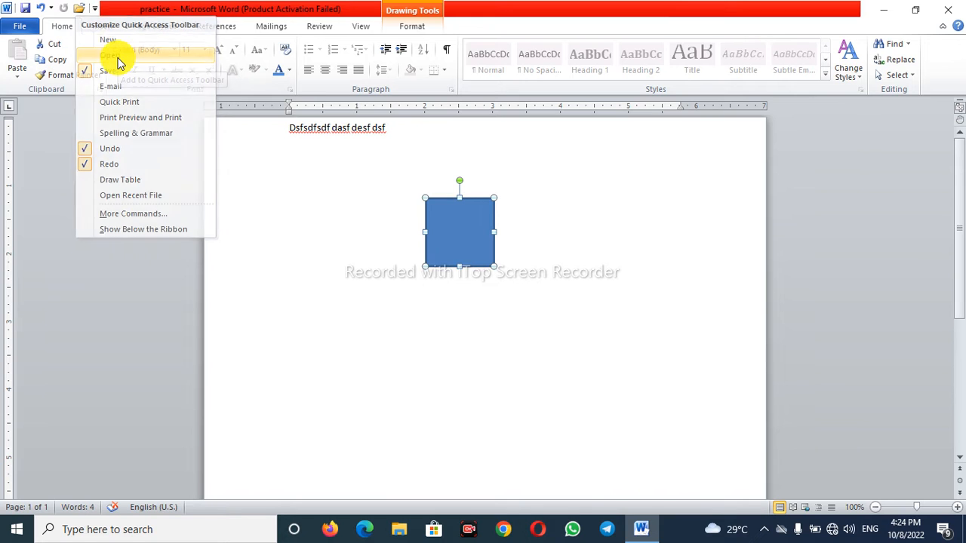
pyautogui.click(77, 11)
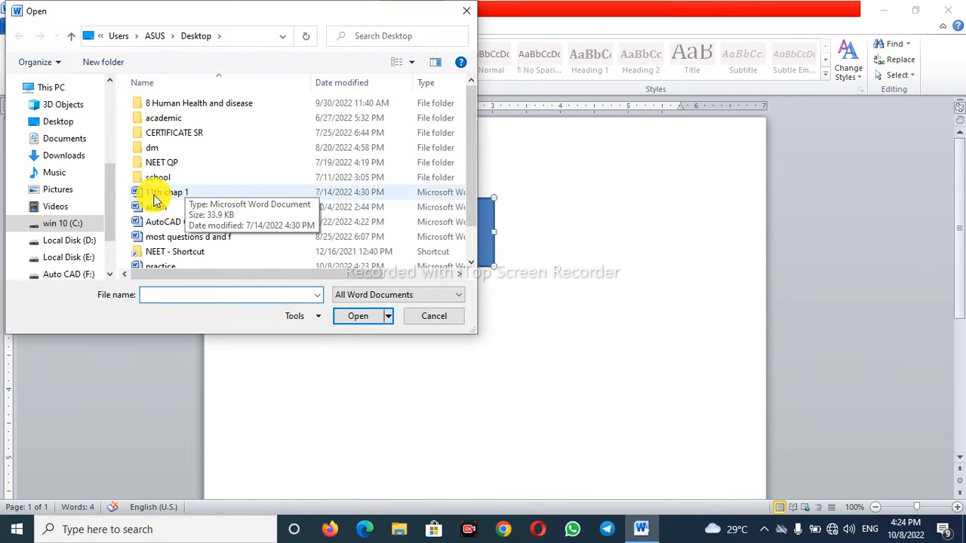
pyautogui.click(463, 13)
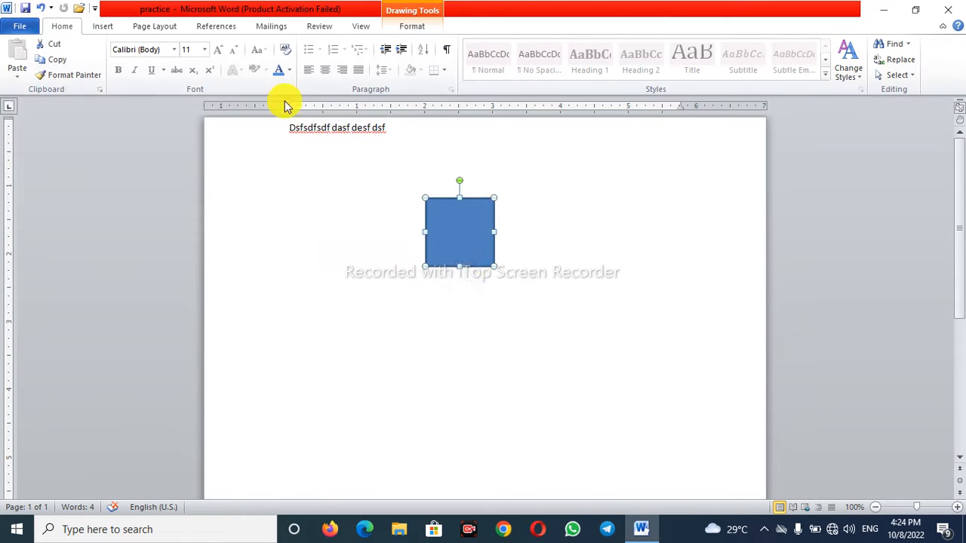
pyautogui.click(95, 8)
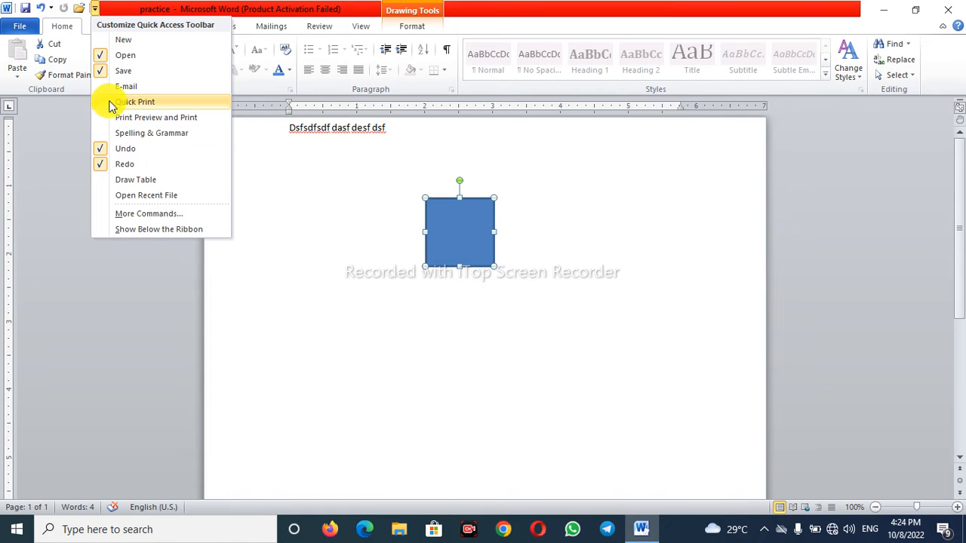
pyautogui.click(266, 276)
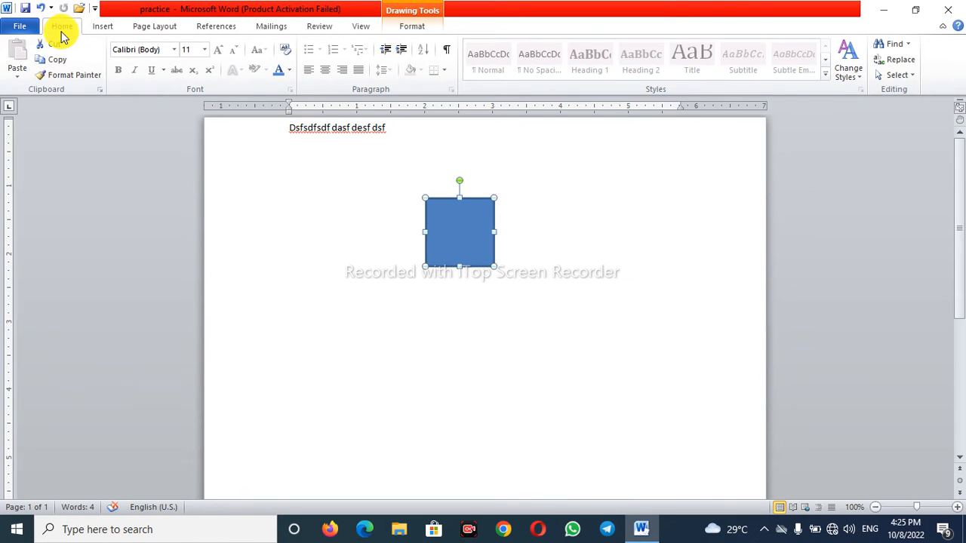
pyautogui.click(20, 28)
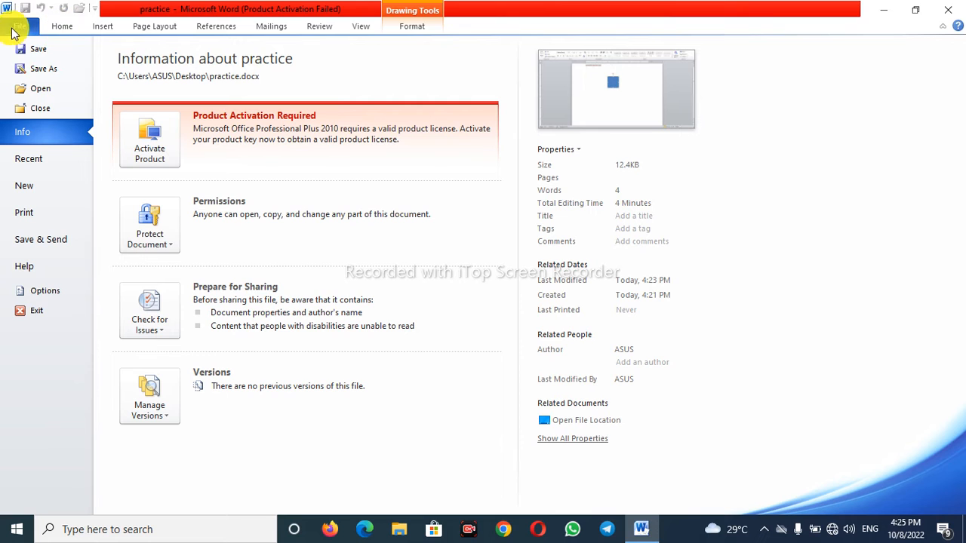
pyautogui.click(59, 30)
pyautogui.click(106, 27)
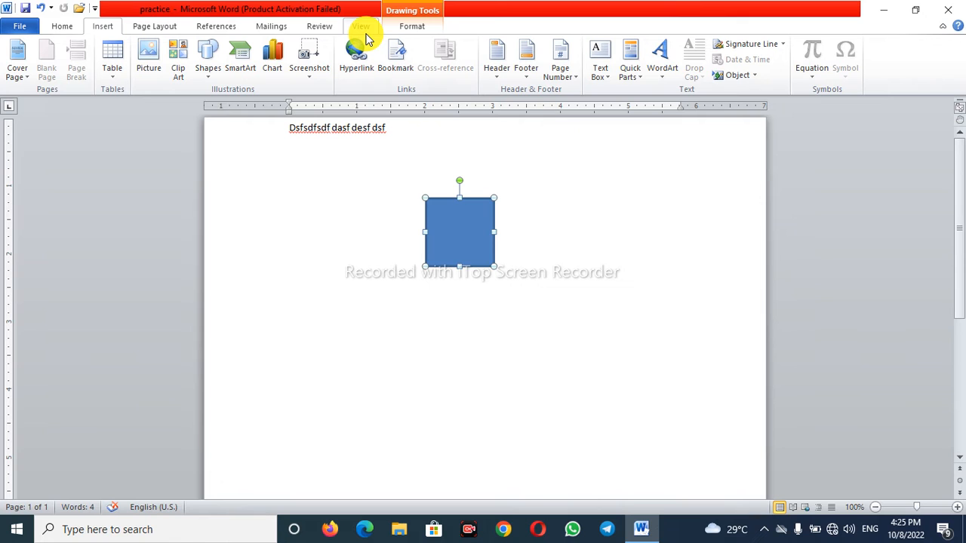
pyautogui.click(18, 26)
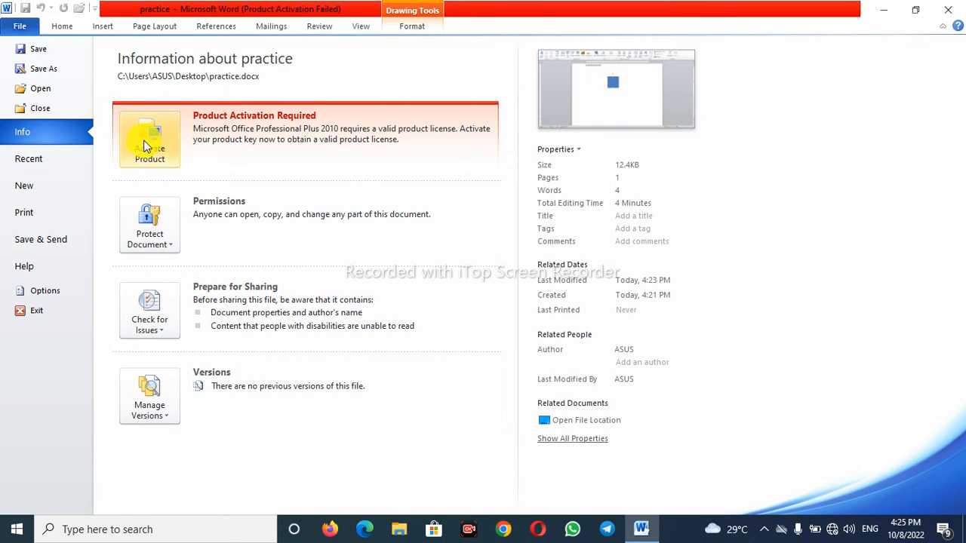
pyautogui.click(62, 25)
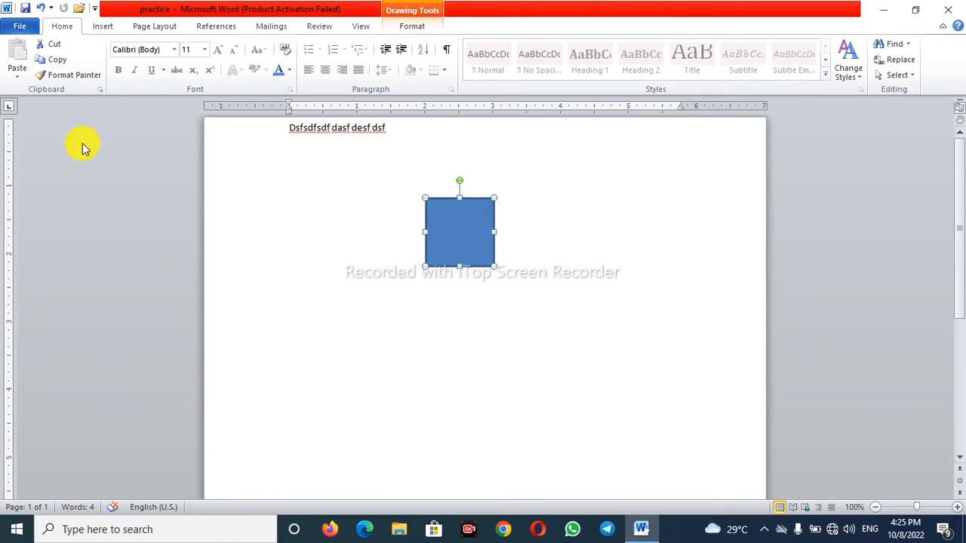
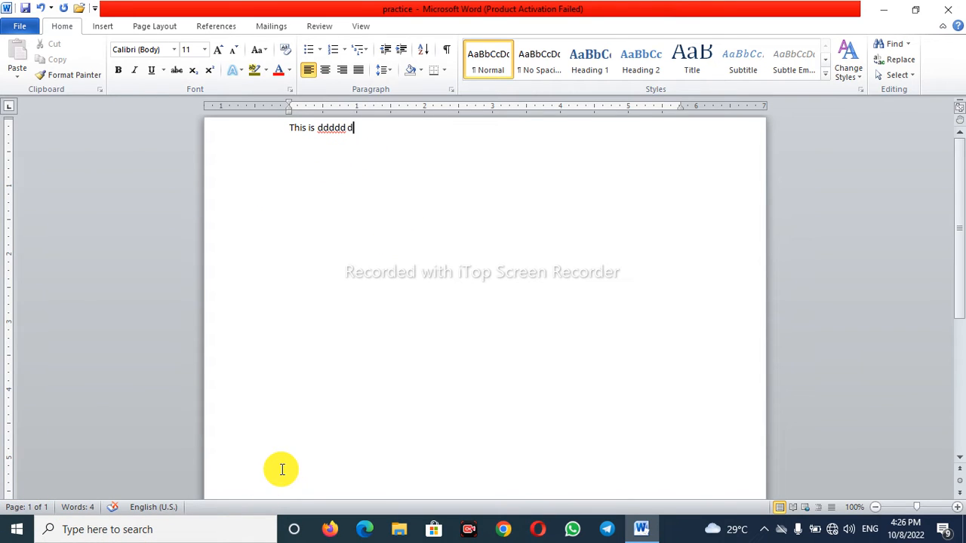
# - Insert five page breaks after the first line of text
pyautogui.hotkey('ctrl', 'Return')
pyautogui.hotkey('ctrl', 'Return')
pyautogui.hotkey('ctrl', 'Return')
pyautogui.hotkey('ctrl', 'Return')
pyautogui.hotkey('ctrl', 'Return')
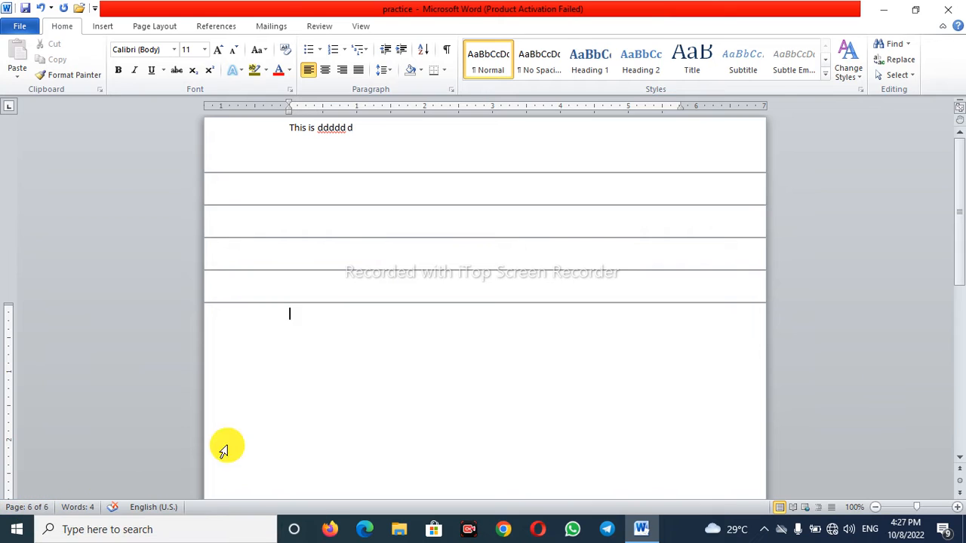
# - Enter "fdsgds" on the fifth page and "dfggdf" on the sixth page, and return to the line below the first page's text
pyautogui.click(319, 291)
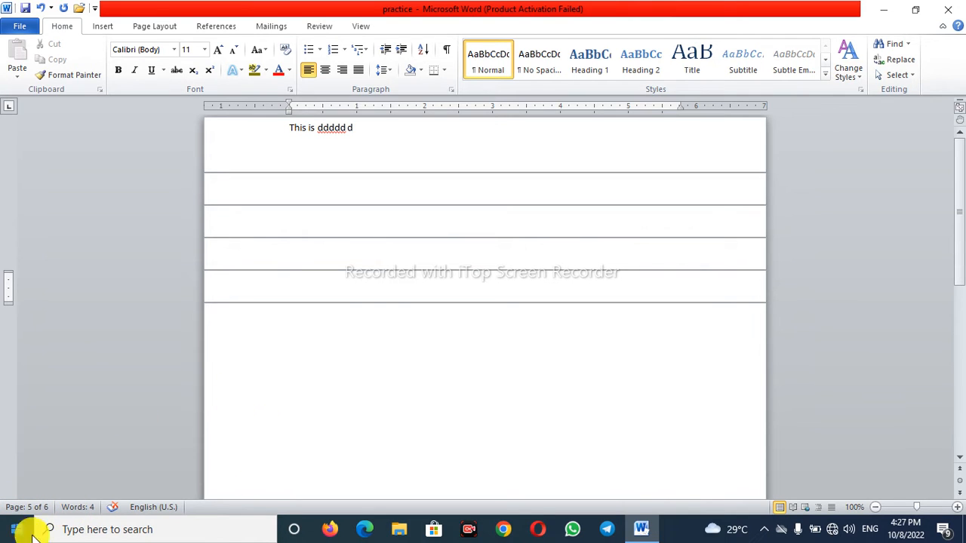
pyautogui.write('fdsgds')
pyautogui.write('dfggdf')
pyautogui.click(316, 253)
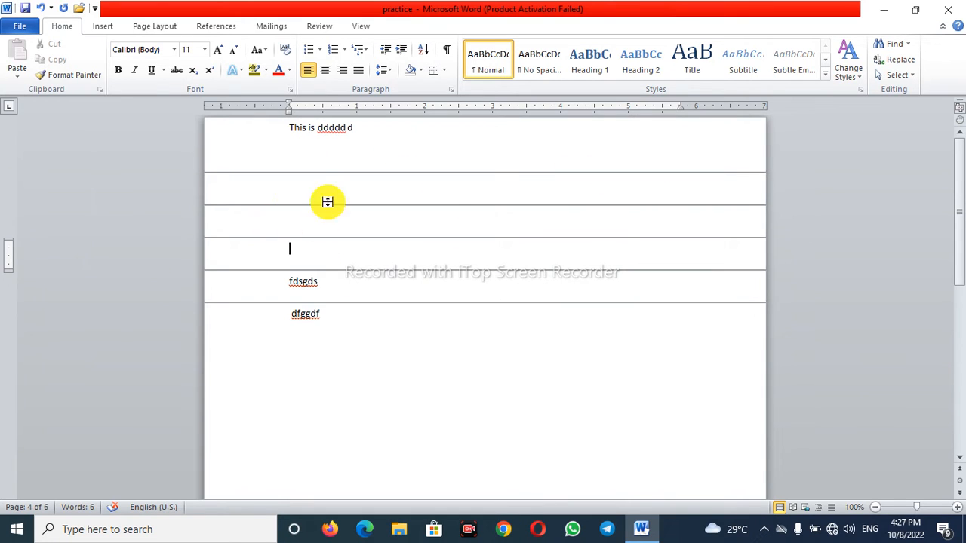
pyautogui.doubleClick(306, 156)
pyautogui.click(302, 212)
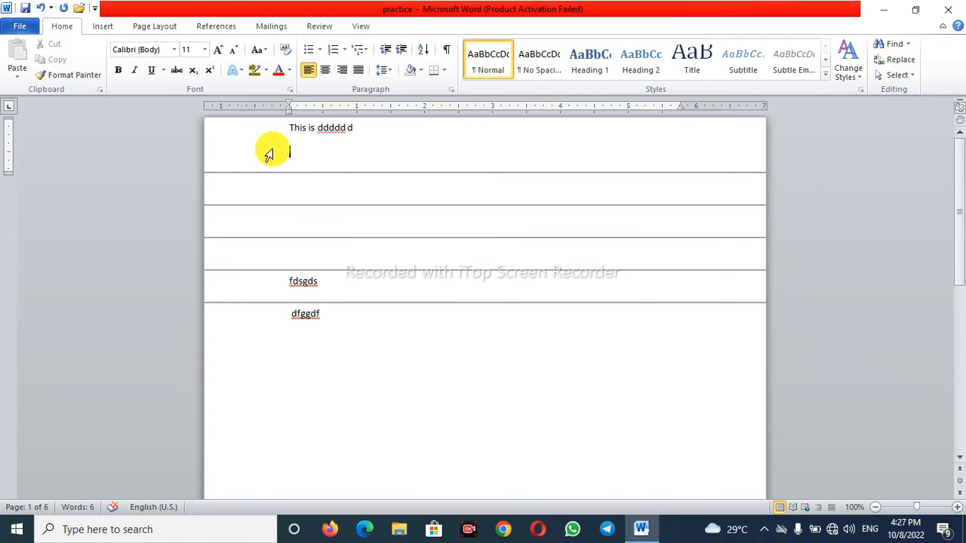
# - Enter "fh" below the first line and erase it together with its empty paragraph
pyautogui.write('fh')
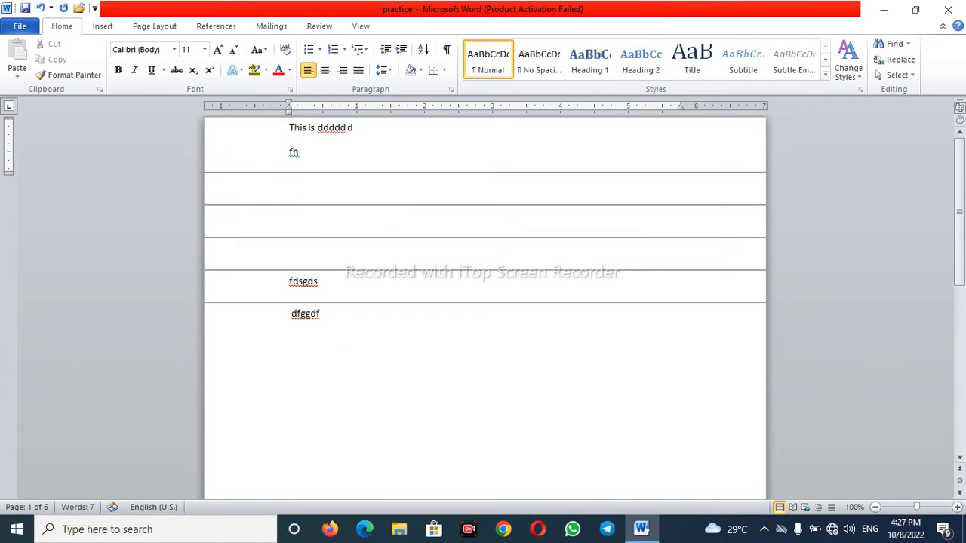
pyautogui.press('BackSpace')
pyautogui.press('BackSpace')
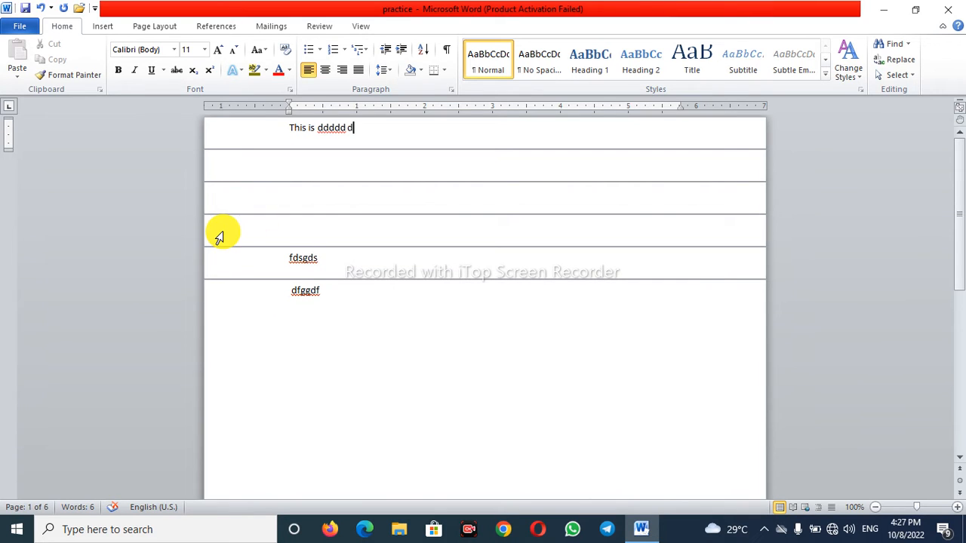
# - Delete the page breaks between the text fragments and continue the first line with filler text starting "kdjsf kldjas fklds jafkl"
pyautogui.press('Delete')
pyautogui.press('Delete')
pyautogui.press('Delete')
pyautogui.press('Delete')
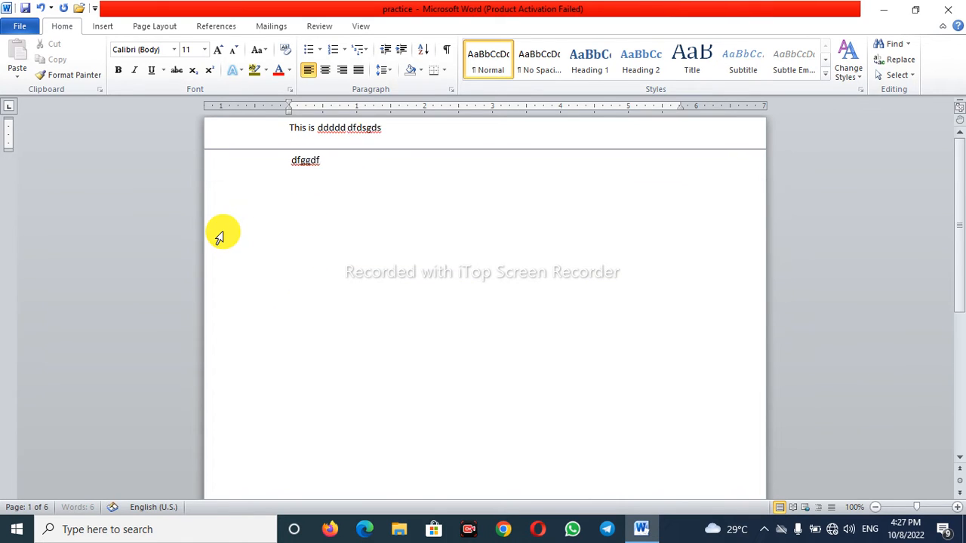
pyautogui.press('Delete')
pyautogui.press('Return')
pyautogui.press('BackSpace')
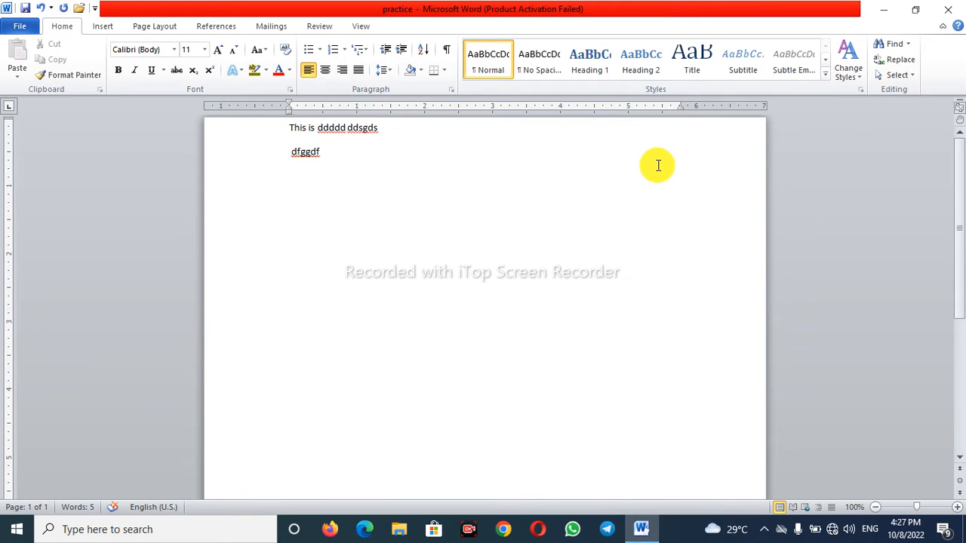
pyautogui.write('kdjsf kldjas')
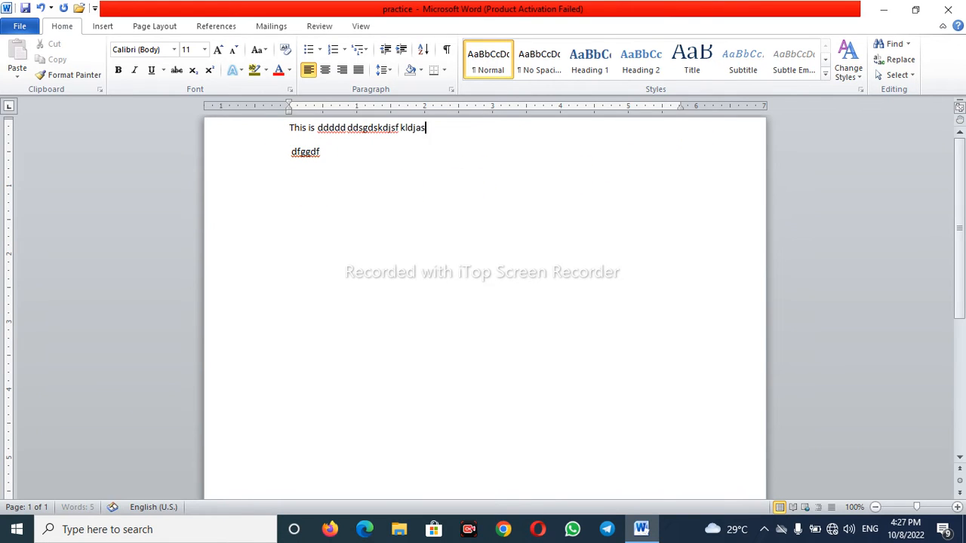
pyautogui.write(' fklds jafkl djasfkl djasfkl jsdklf jklsd fjklsd jfkls djafkl djasfkl djsf')
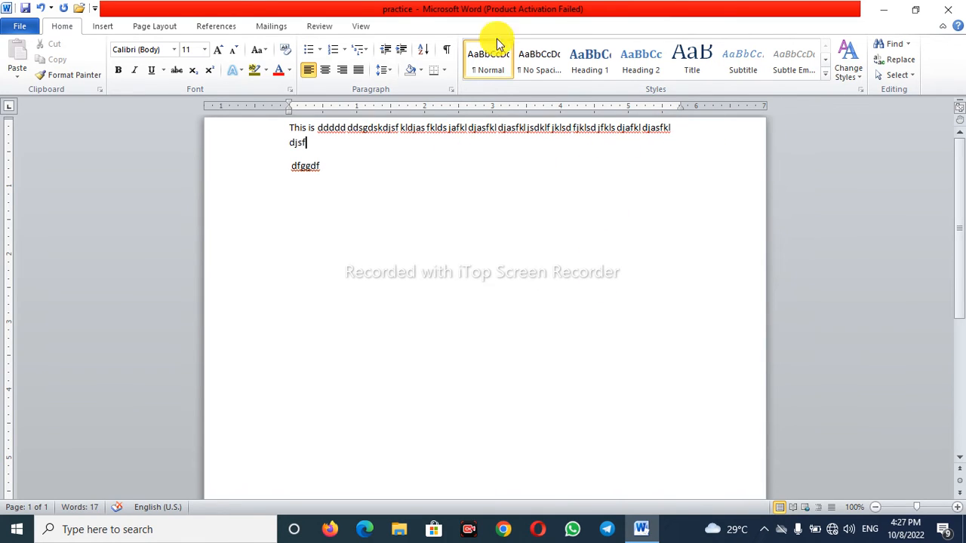
# - View the file information and the print settings with preview, and try the Exit command, cancelling to keep the document open
pyautogui.click(20, 26)
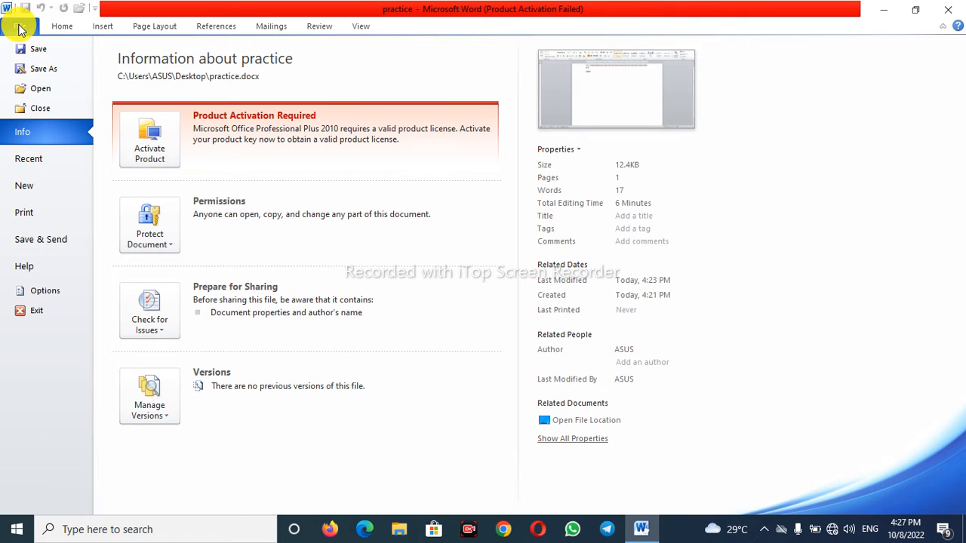
pyautogui.click(47, 214)
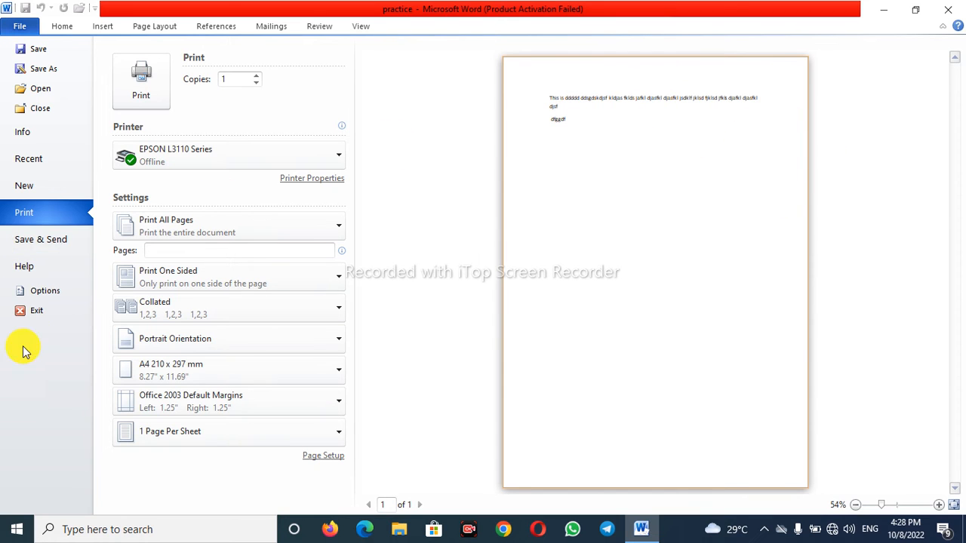
pyautogui.click(33, 317)
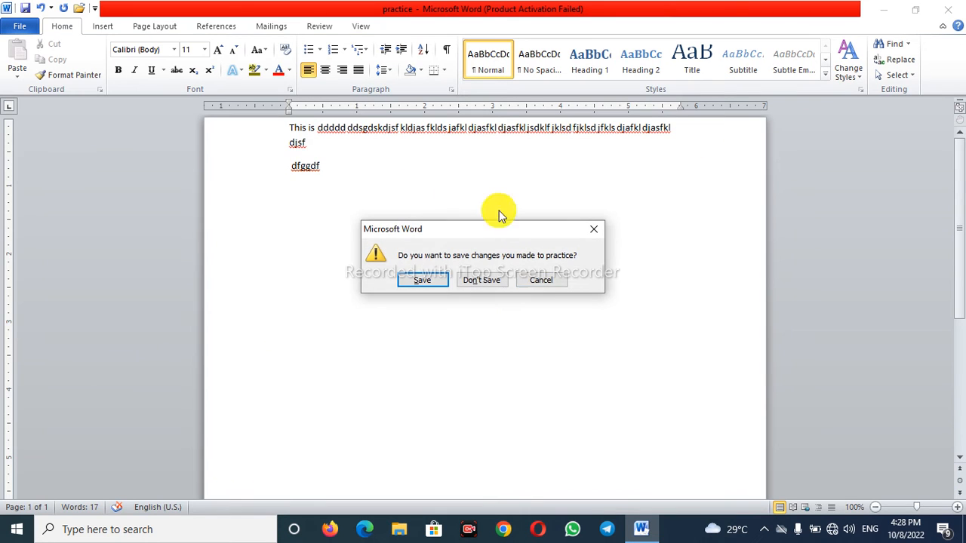
pyautogui.click(551, 280)
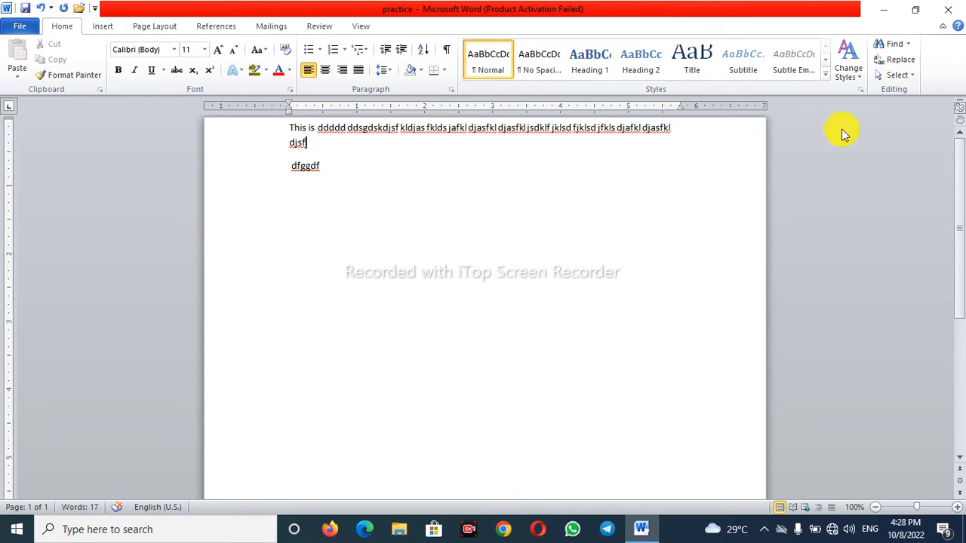
# - Delete all the document's text and generate sample paragraphs with =rand(5,2)
pyautogui.scroll(-5, 485, 397)
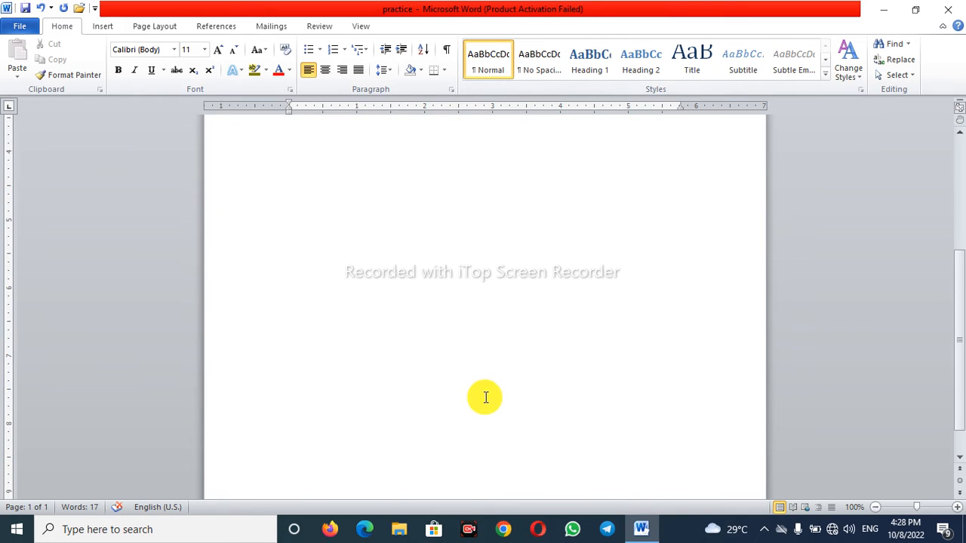
pyautogui.scroll(5, 427, 317)
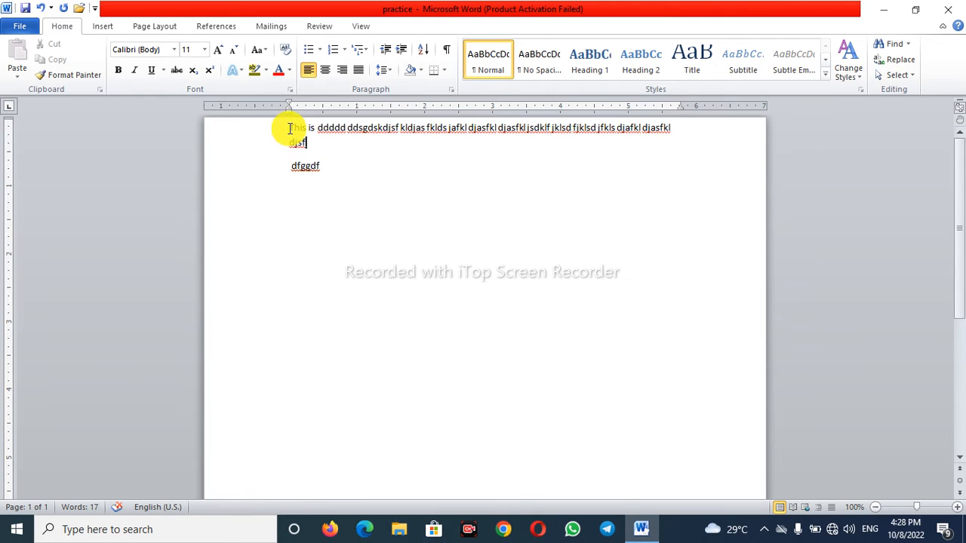
pyautogui.moveTo(294, 131); pyautogui.dragTo(372, 224)
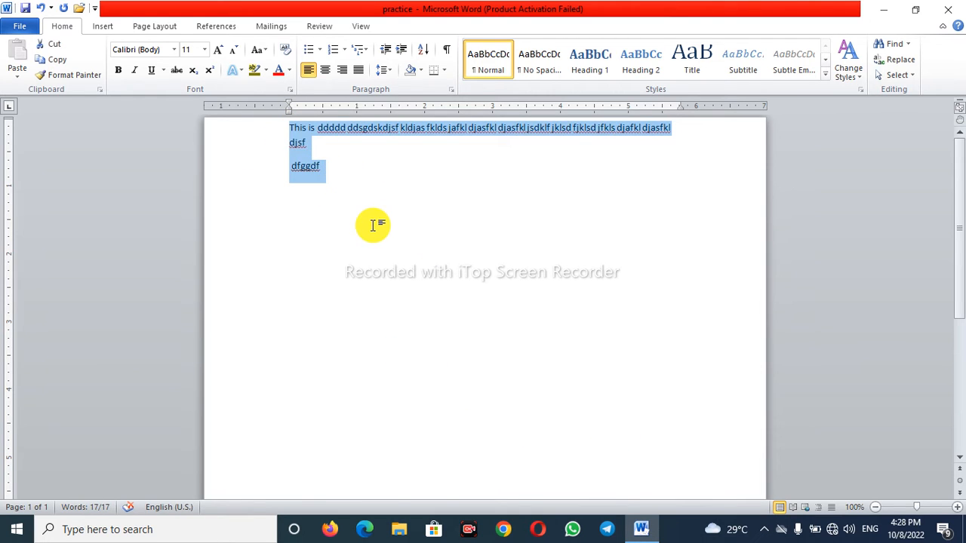
pyautogui.press('Delete')
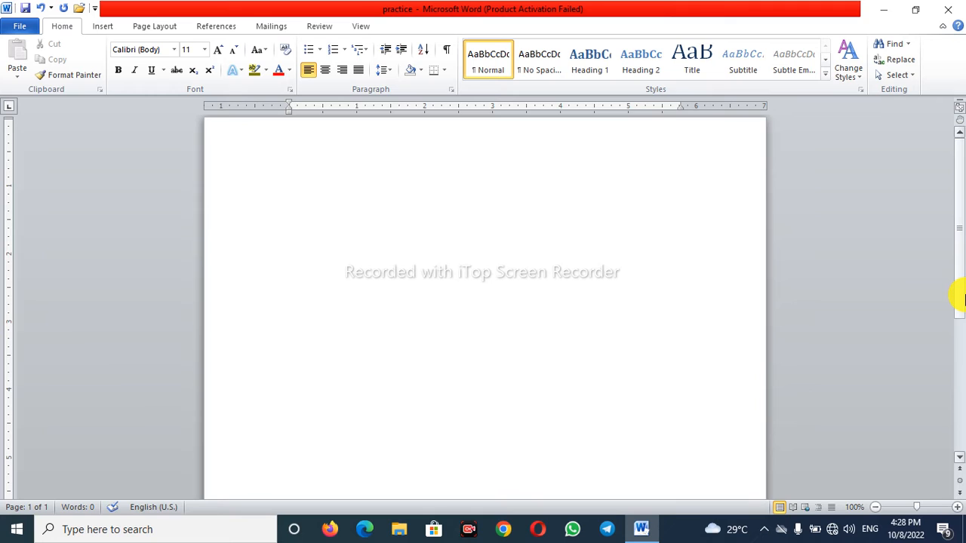
pyautogui.write('=rand(5,2')
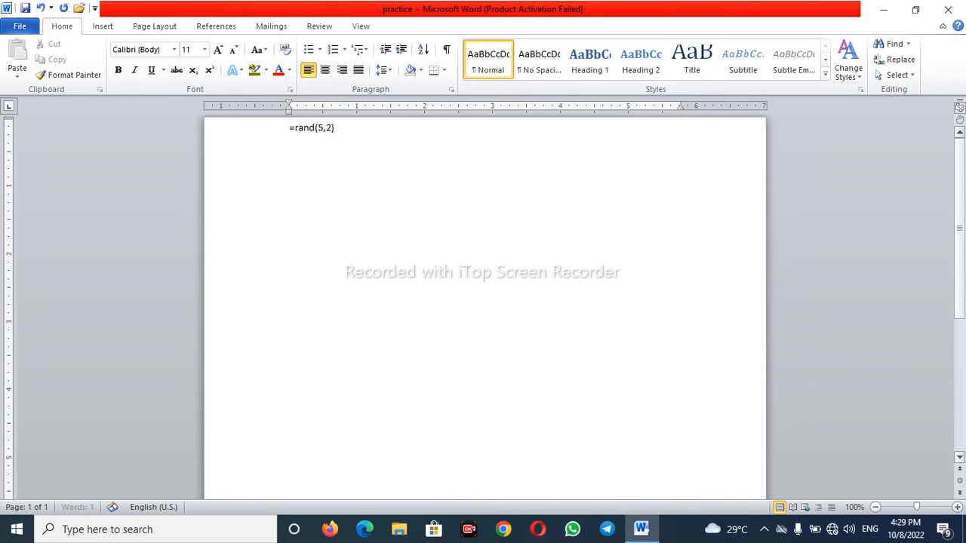
pyautogui.press('Return')
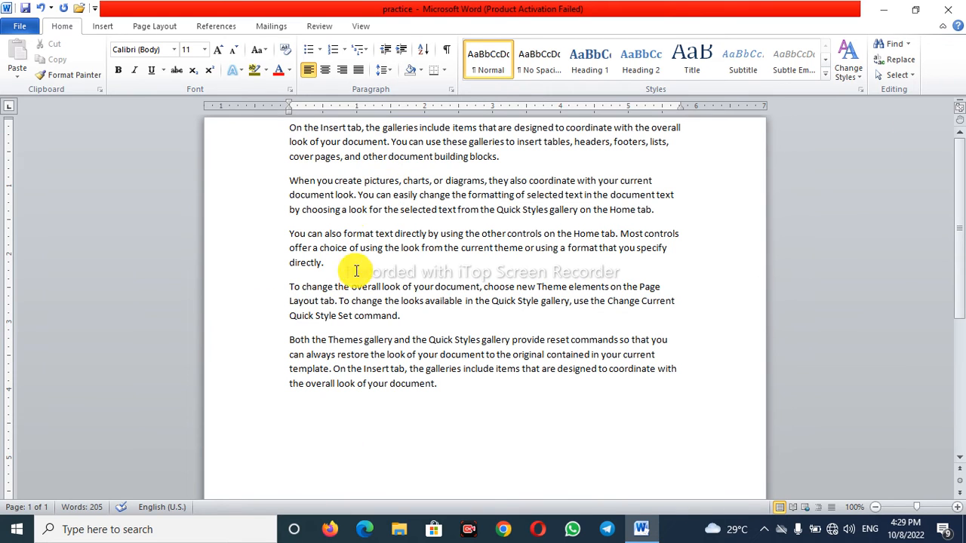
# - Select the fifth, first and second sample paragraphs in turn to examine them, and clear the selection
pyautogui.moveTo(288, 340); pyautogui.dragTo(460, 395)
pyautogui.moveTo(287, 128); pyautogui.dragTo(500, 156)
pyautogui.moveTo(288, 181); pyautogui.dragTo(349, 249)
pyautogui.click(662, 208)
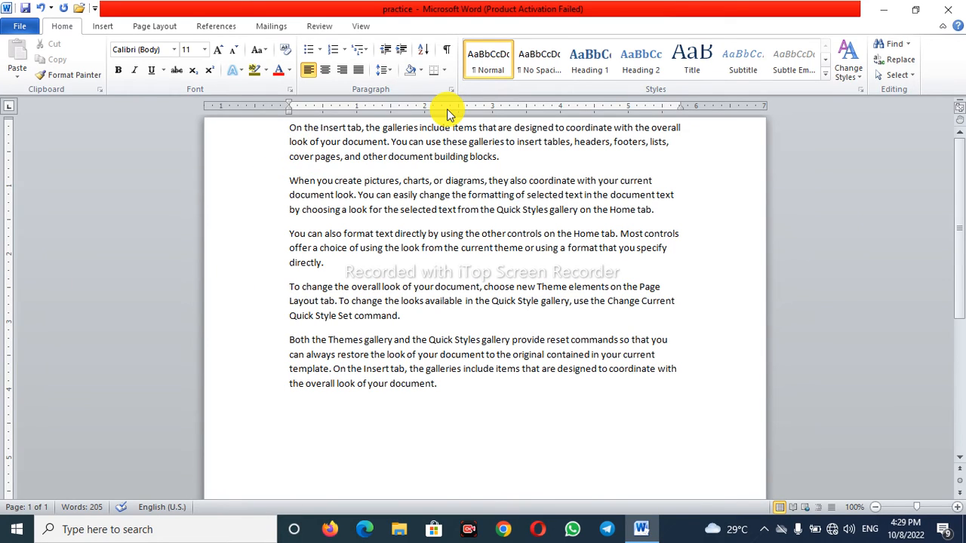
# - Try moving the first paragraph's opening sentence to after "You can use these", and undo the move
pyautogui.moveTo(389, 142); pyautogui.dragTo(281, 132)
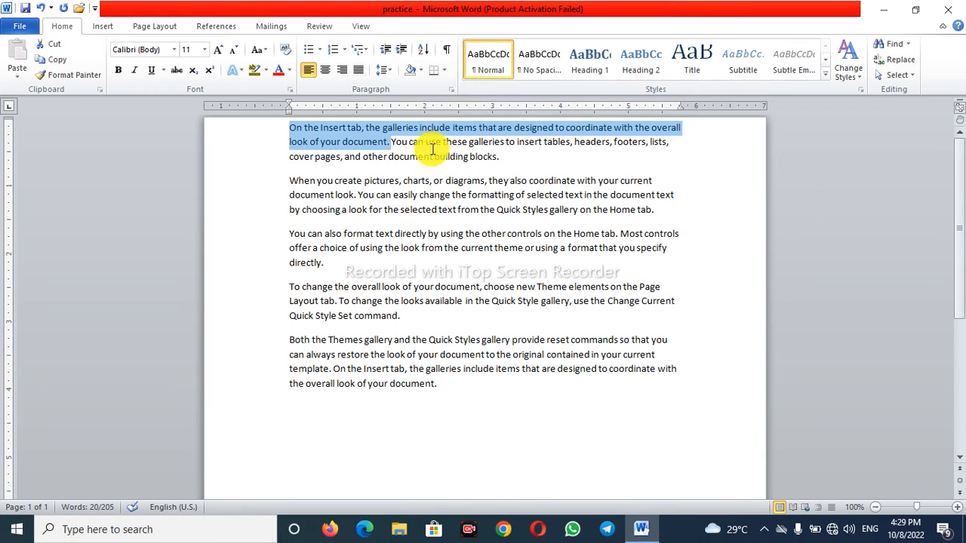
pyautogui.moveTo(395, 135); pyautogui.dragTo(468, 150)
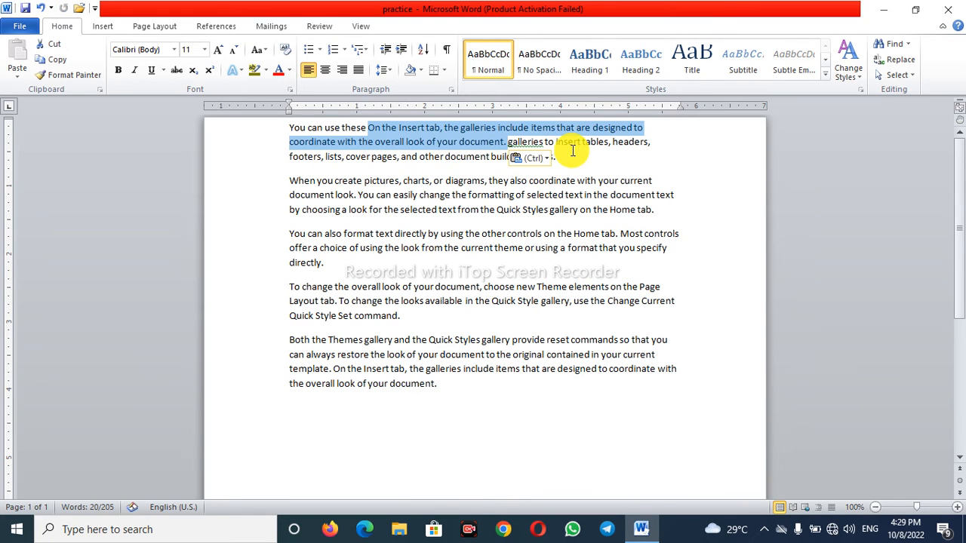
pyautogui.hotkey('ctrl', 'z')
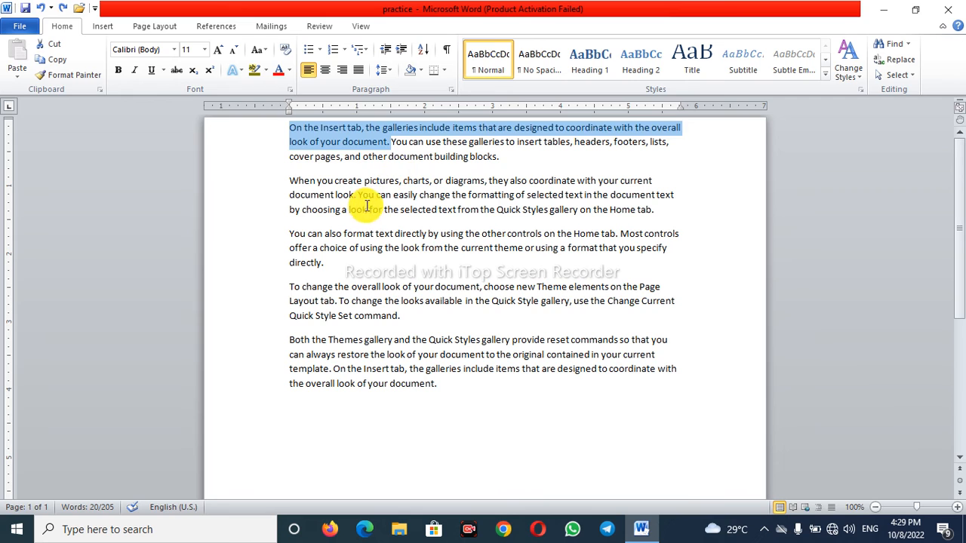
pyautogui.click(368, 209)
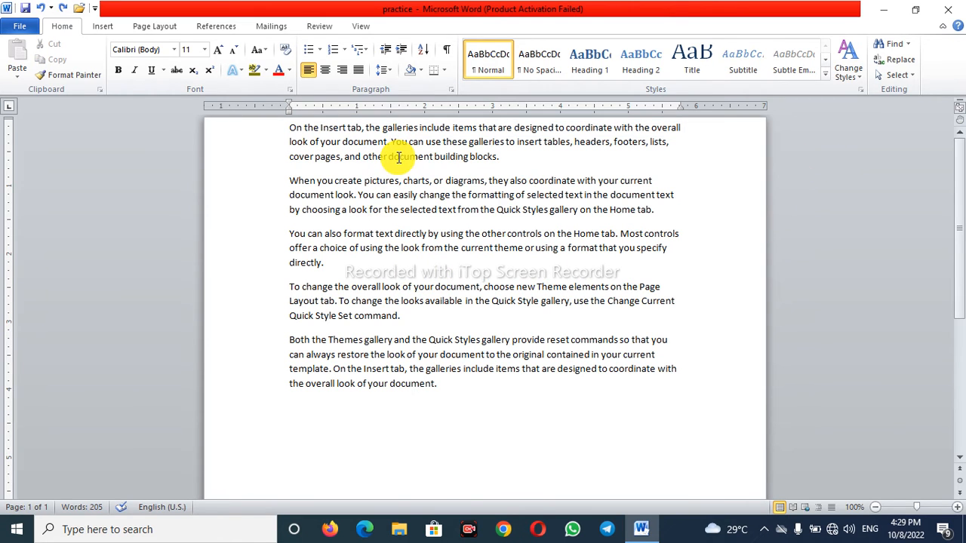
# - Delete all the sample text and generate new paragraphs with =rand (6,6)
pyautogui.hotkey('ctrl', 'a')
pyautogui.press('Delete')
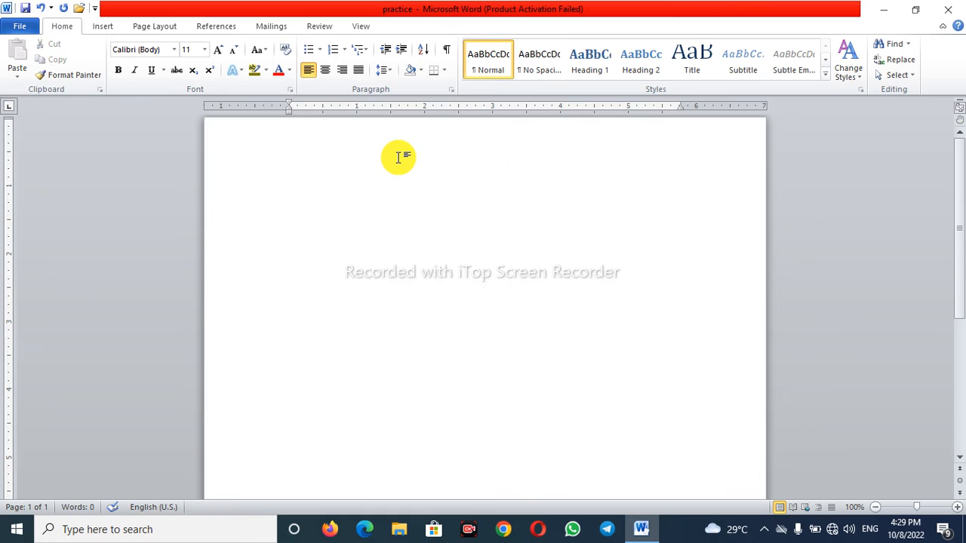
pyautogui.write('=rand (6,6')
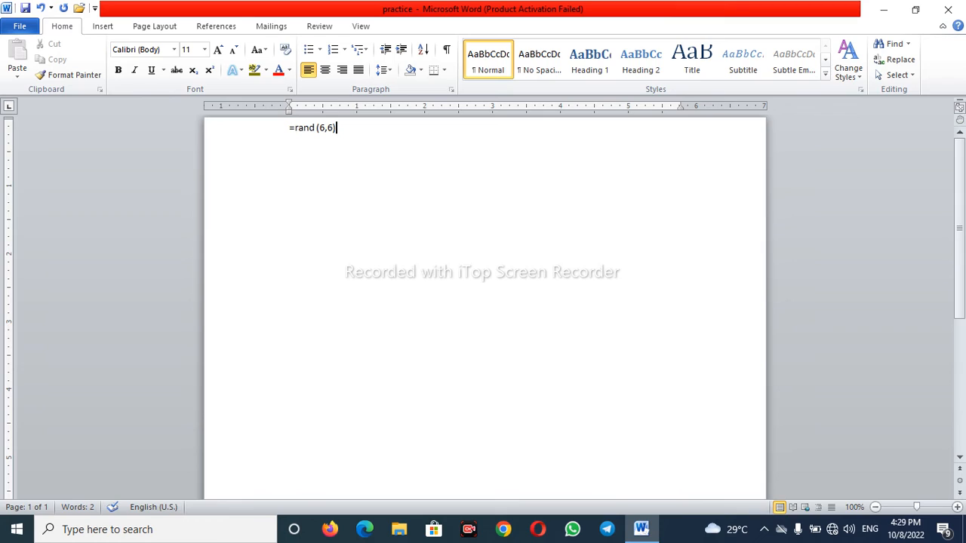
pyautogui.press('Return')
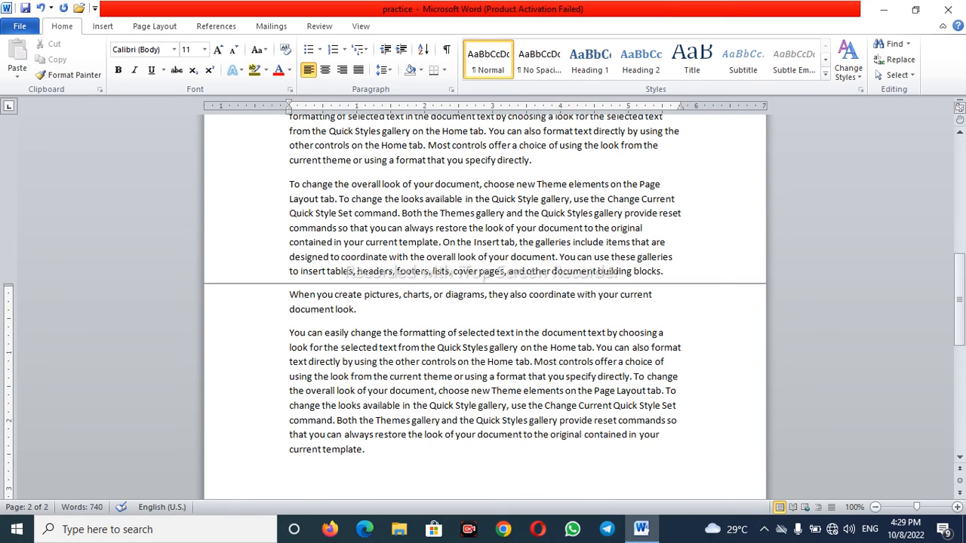
# - Practise selecting "On the Insert tab," and the opening text through "Home tab" in the first paragraph, clearing each selection
pyautogui.scroll(6, 507, 396)
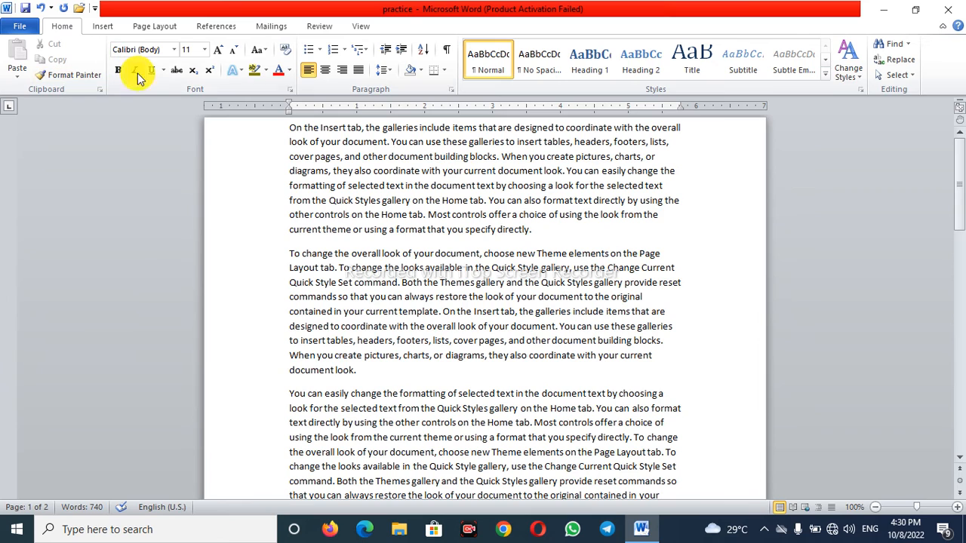
pyautogui.moveTo(291, 128); pyautogui.dragTo(365, 129)
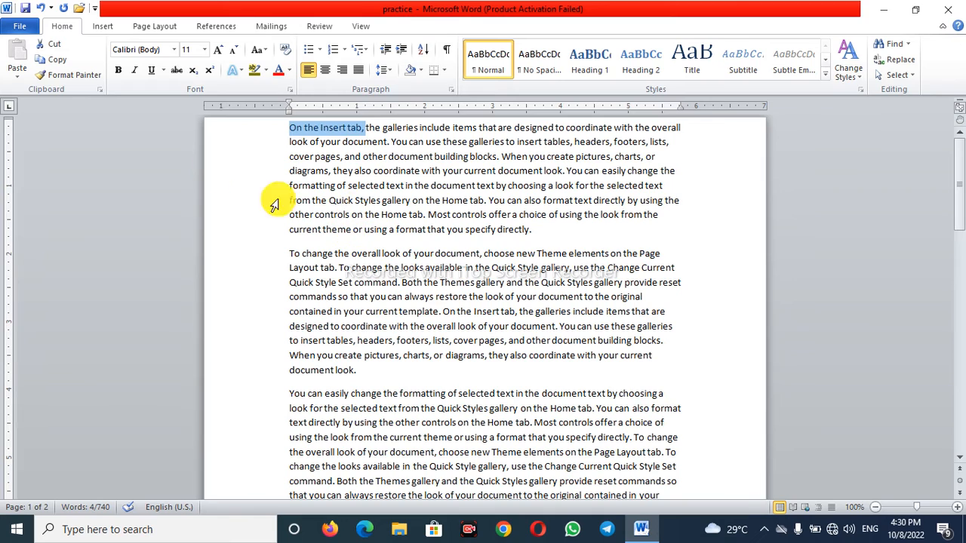
pyautogui.click(367, 138)
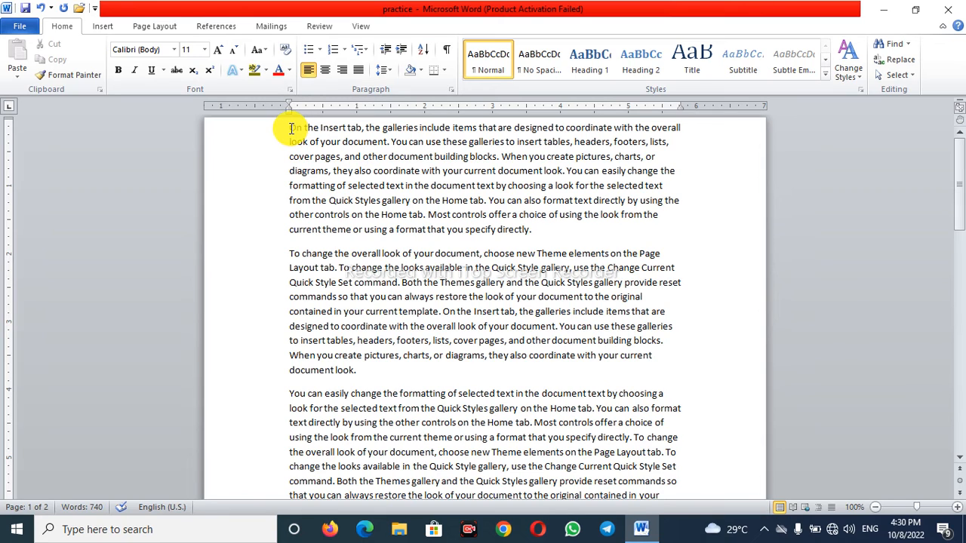
pyautogui.moveTo(290, 128); pyautogui.dragTo(466, 195)
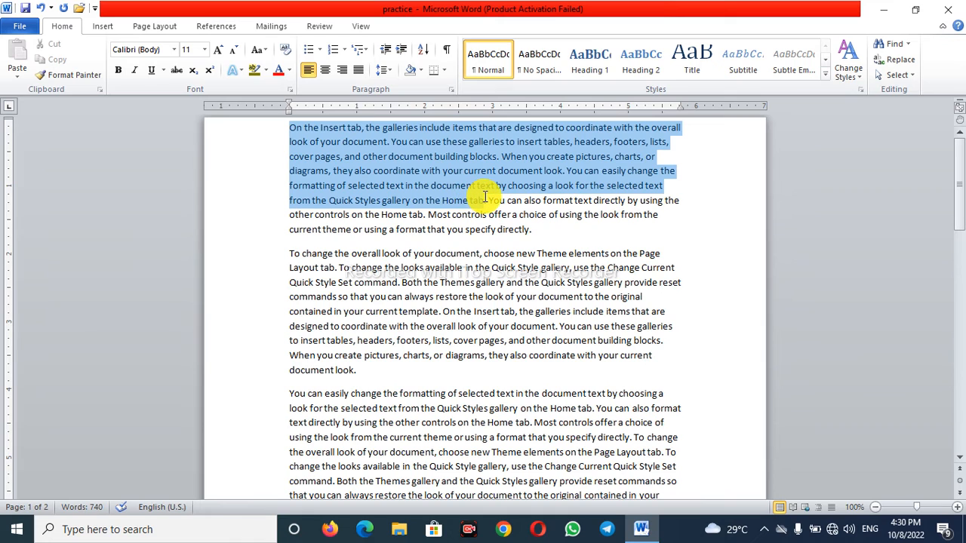
pyautogui.moveTo(484, 198); pyautogui.dragTo(483, 199)
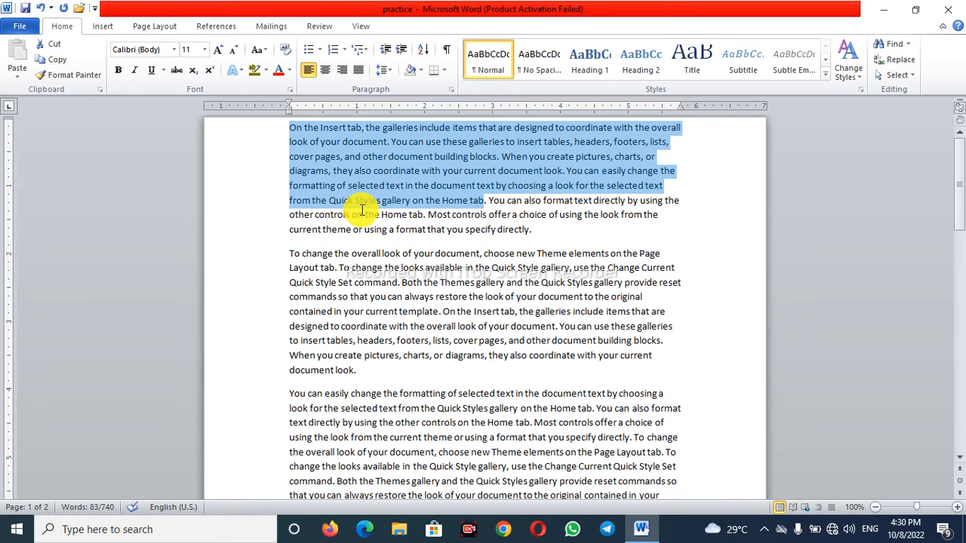
pyautogui.click(550, 202)
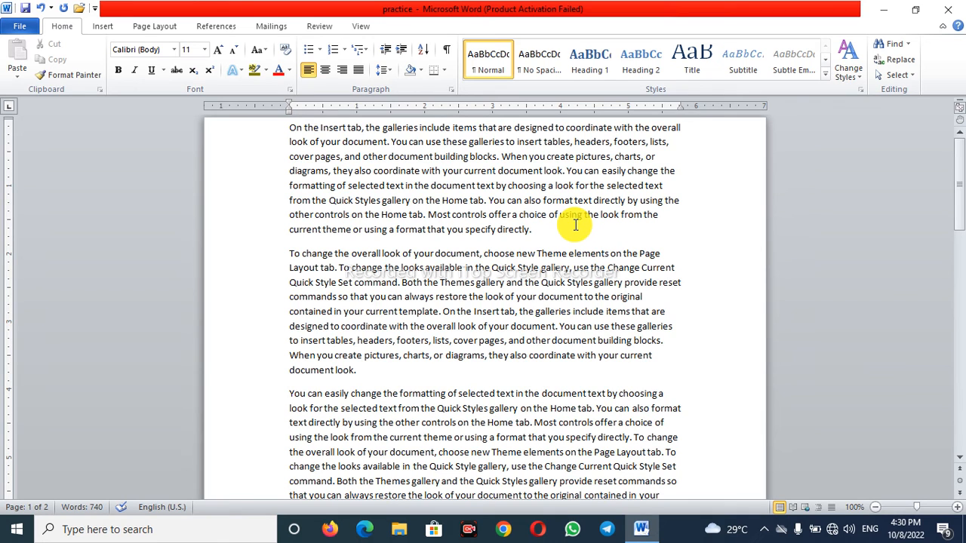
# - Bold the first paragraph's text from "On the Insert tab" through "document text by", toggling bold off and on to demonstrate it
pyautogui.moveTo(295, 130); pyautogui.dragTo(507, 186)
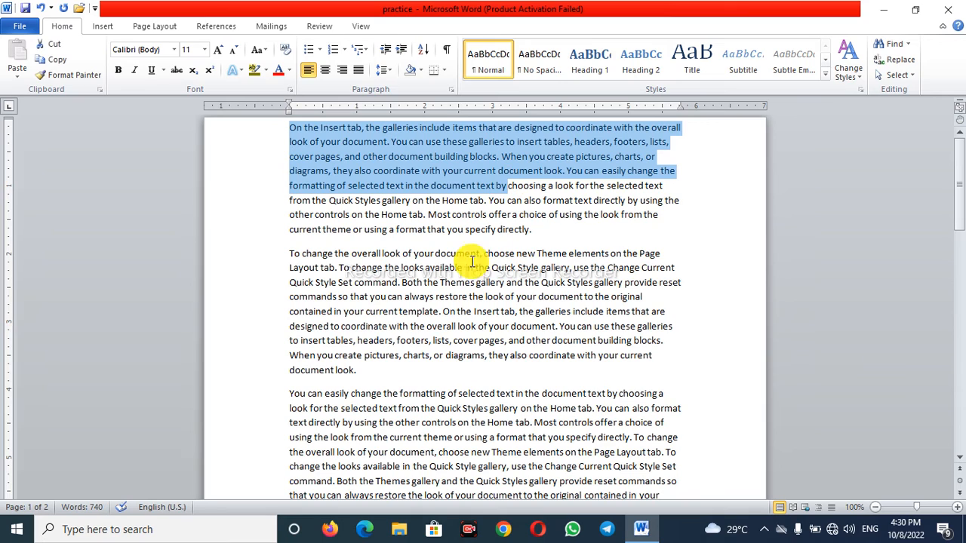
pyautogui.click(115, 77)
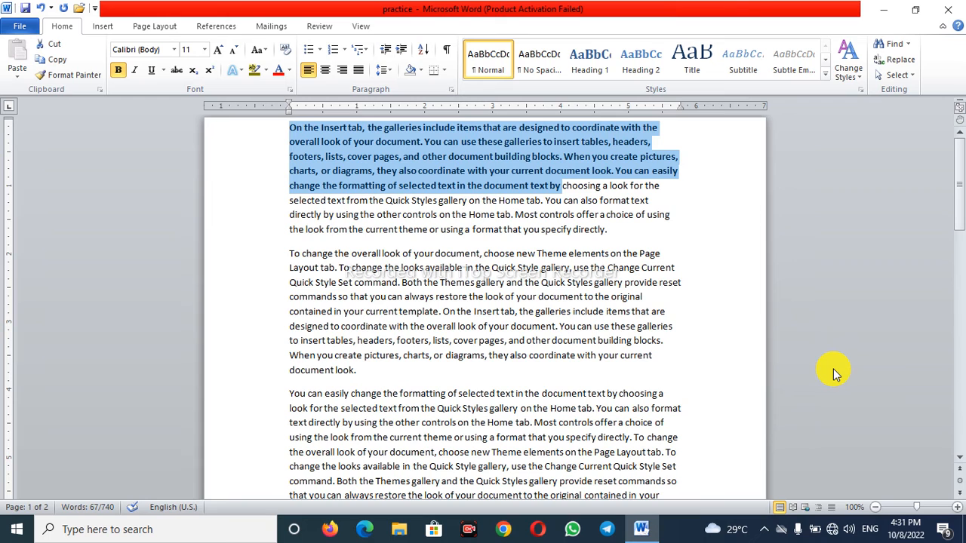
pyautogui.hotkey('ctrl', 'b')
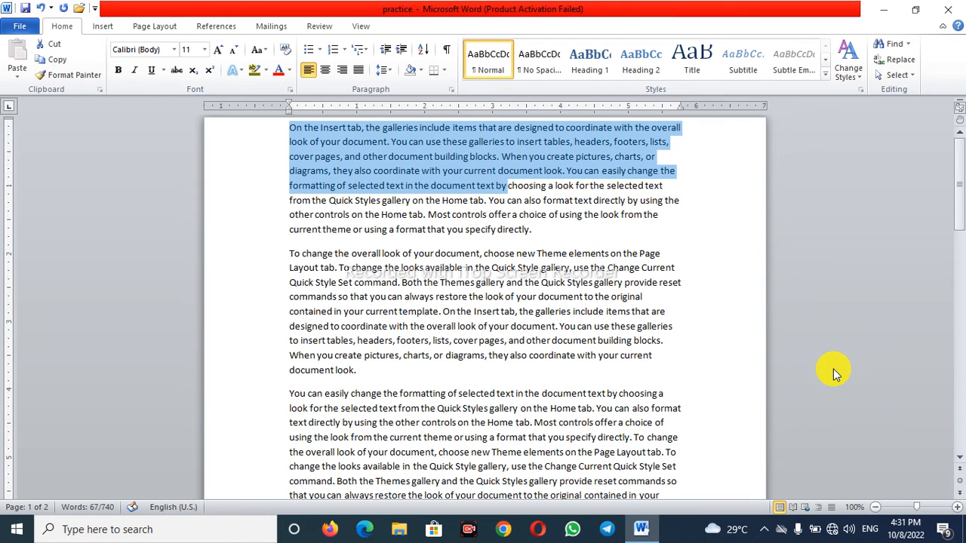
pyautogui.hotkey('ctrl', 'b')
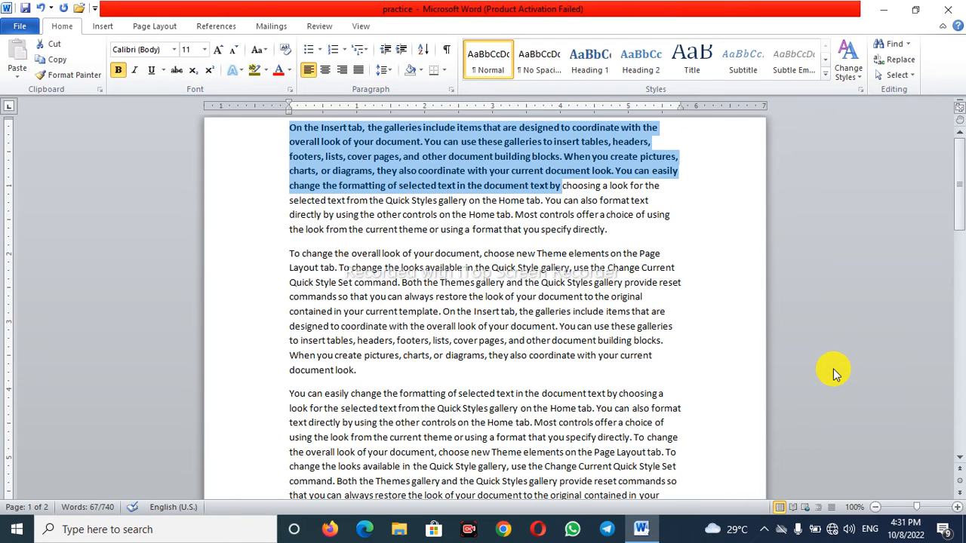
pyautogui.hotkey('ctrl', 'b')
pyautogui.hotkey('ctrl', 'b')
pyautogui.hotkey('ctrl', 'b')
pyautogui.hotkey('ctrl', 'b')
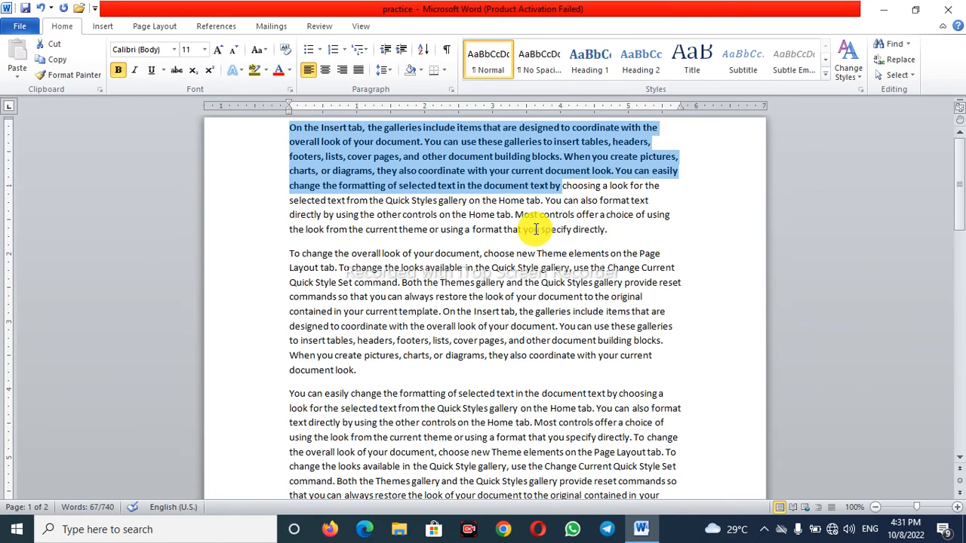
pyautogui.click(560, 224)
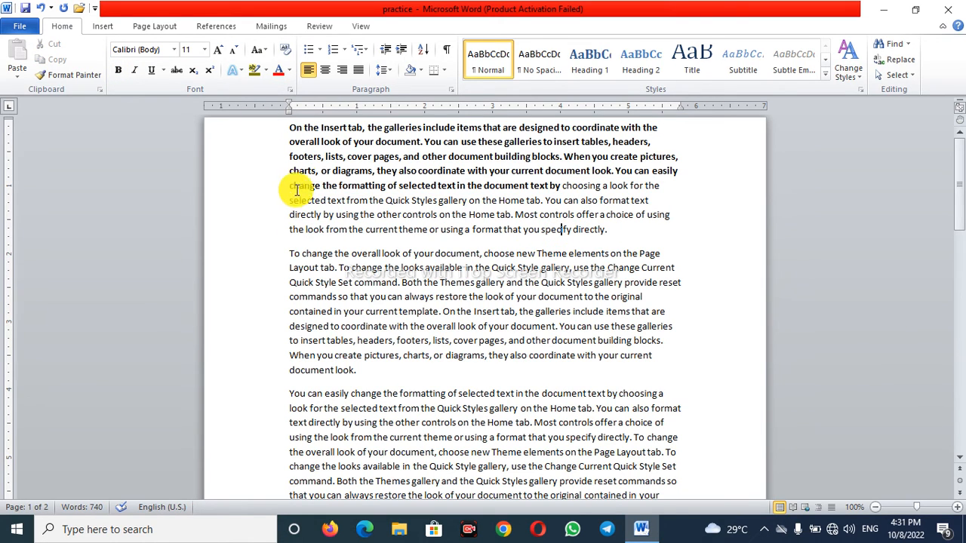
pyautogui.moveTo(292, 128); pyautogui.dragTo(315, 132)
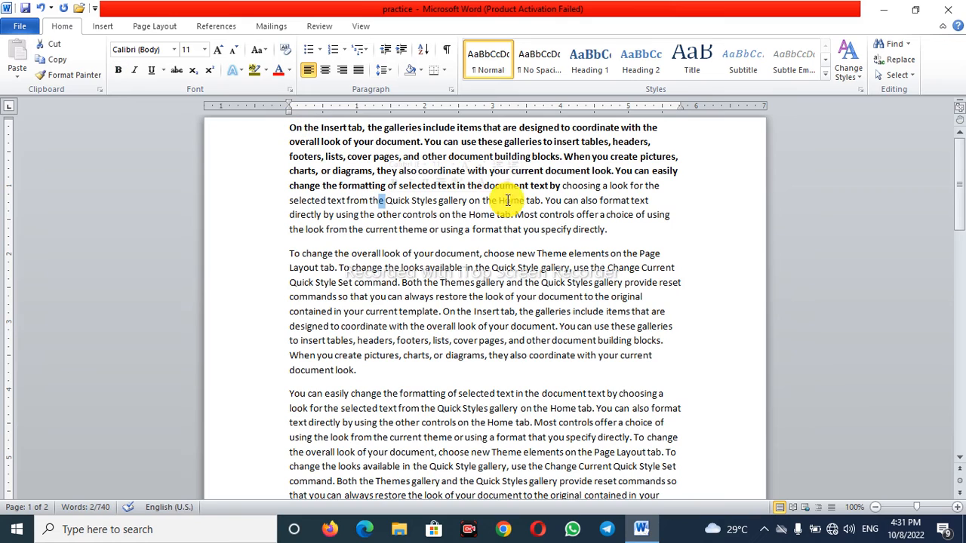
pyautogui.moveTo(526, 186); pyautogui.dragTo(531, 185)
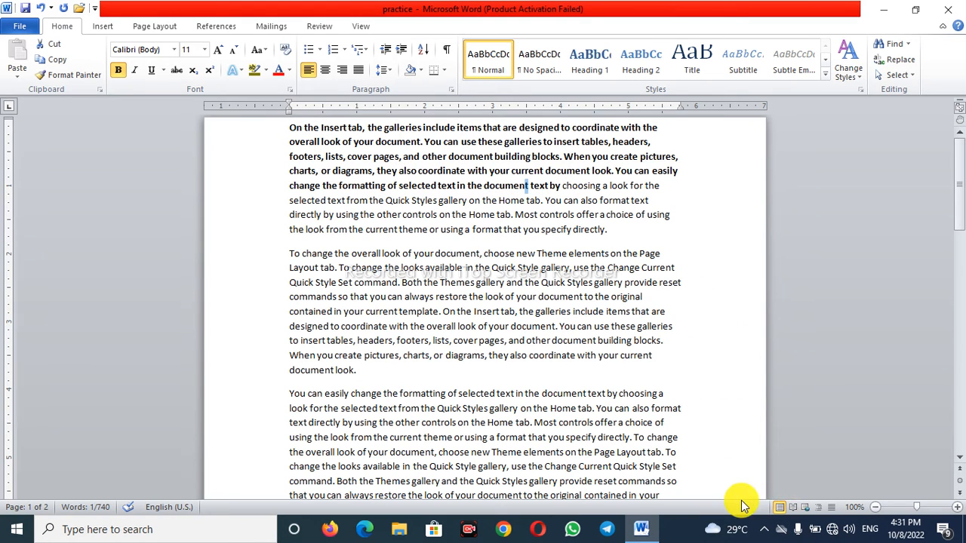
pyautogui.moveTo(388, 188)
pyautogui.mouseDown()
pyautogui.moveTo(494, 173)
pyautogui.moveTo(564, 187)
pyautogui.mouseUp()
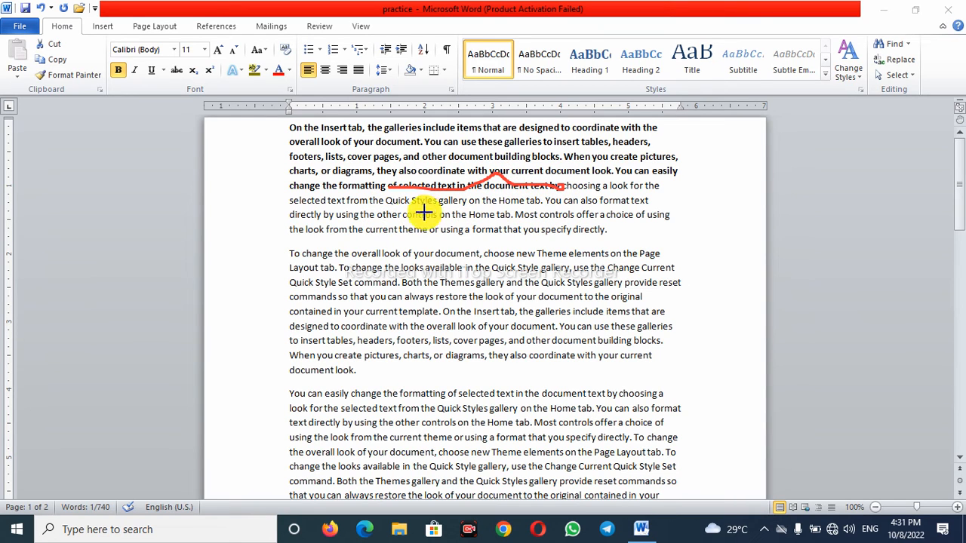
pyautogui.moveTo(288, 215); pyautogui.dragTo(397, 214)
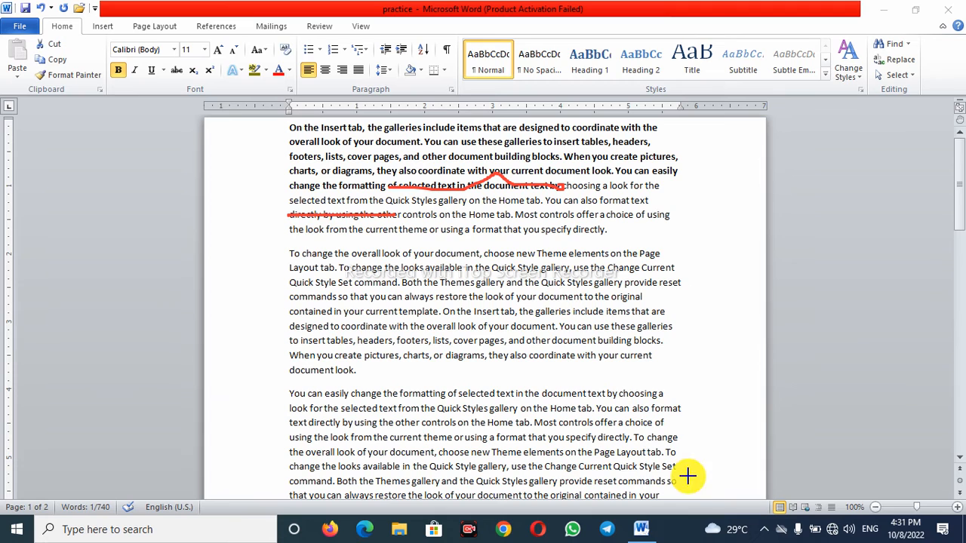
pyautogui.click(533, 494)
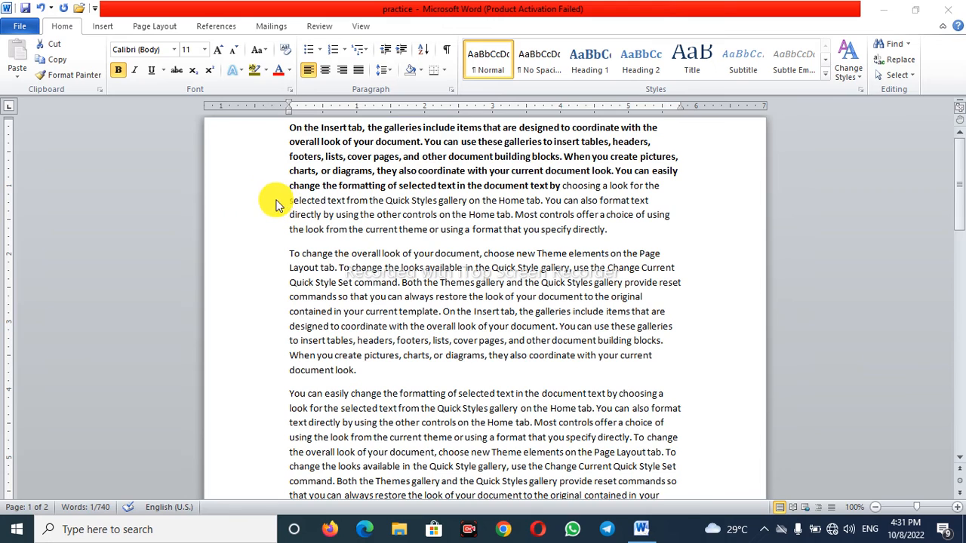
# - Italicize "selected text from the Quick Styles gallery" in the first paragraph and clear the selection
pyautogui.moveTo(290, 200); pyautogui.dragTo(468, 201)
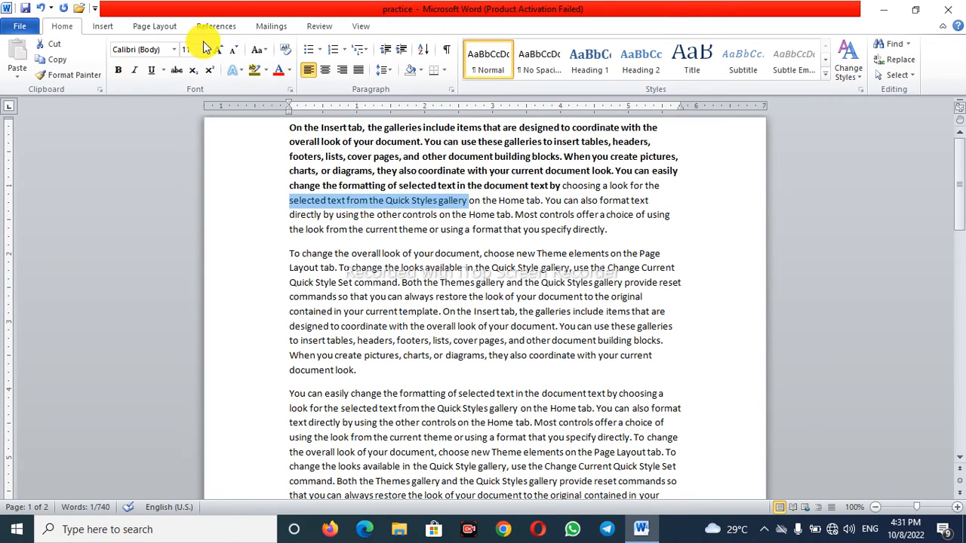
pyautogui.click(134, 71)
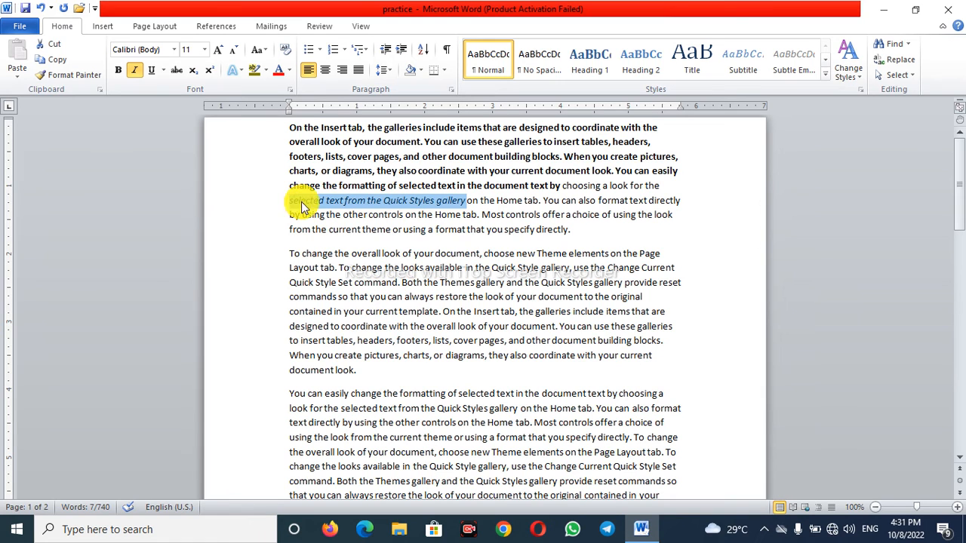
pyautogui.click(505, 224)
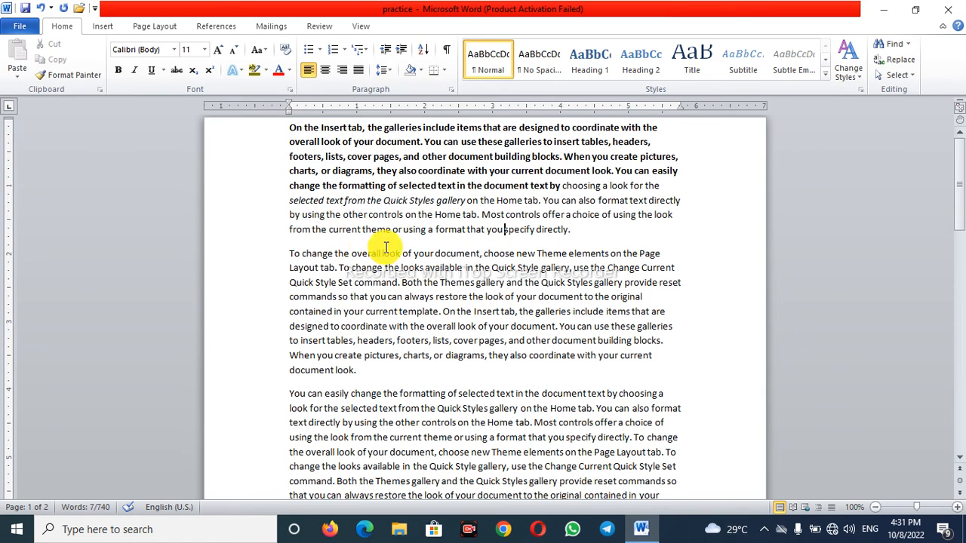
# - Underline "by using the other controls on the Home tab. Most" in the first paragraph and clear the selection
pyautogui.moveTo(291, 215); pyautogui.dragTo(505, 214)
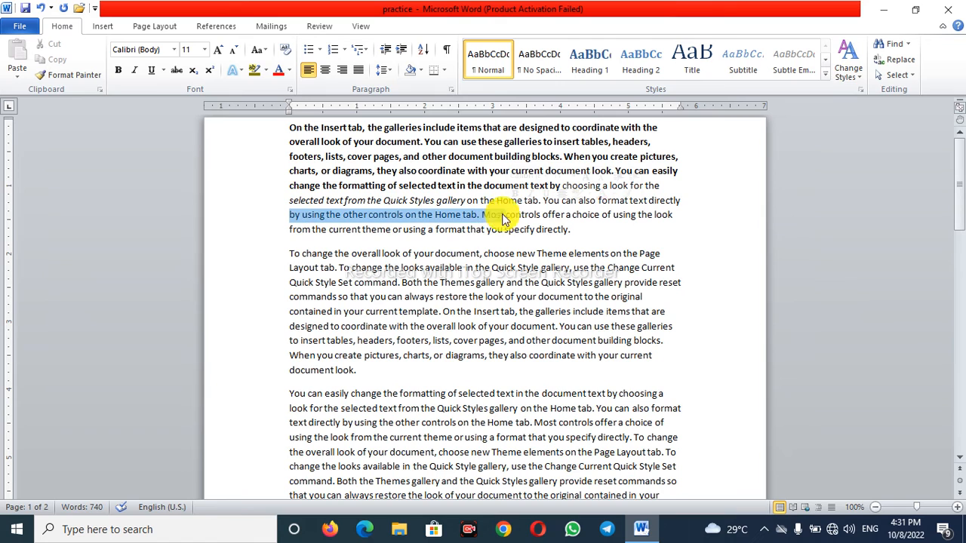
pyautogui.click(151, 70)
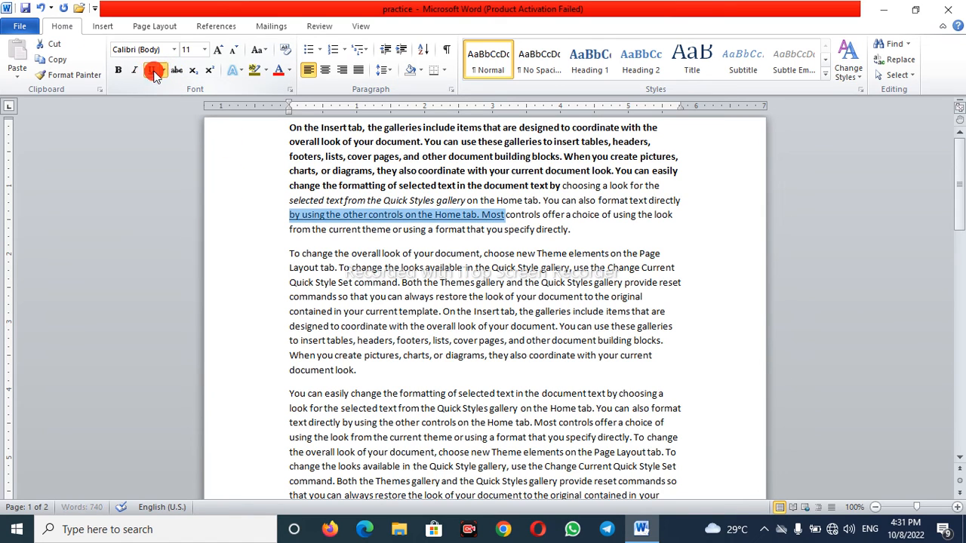
pyautogui.click(471, 282)
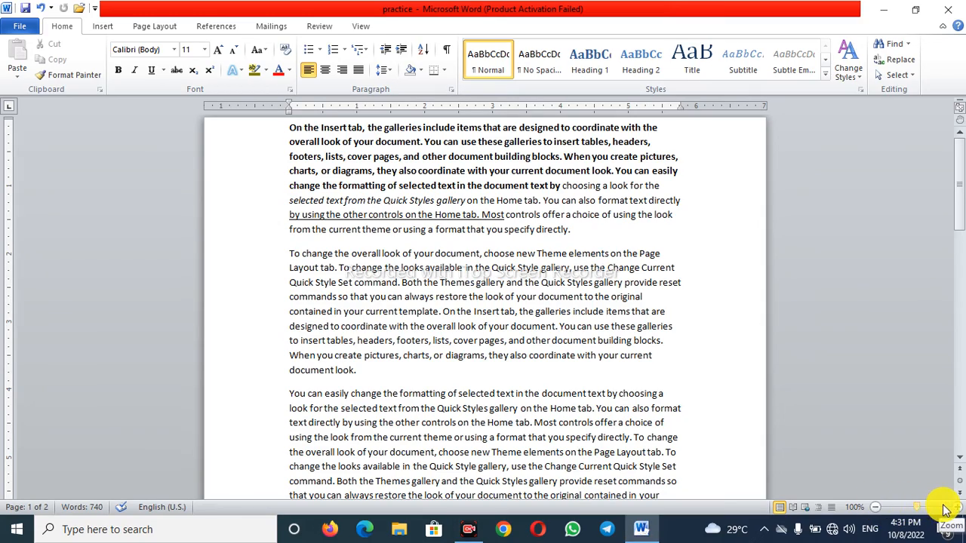
pyautogui.moveTo(916, 509)
pyautogui.mouseDown()
pyautogui.moveTo(922, 515)
pyautogui.moveTo(919, 507)
pyautogui.mouseUp()
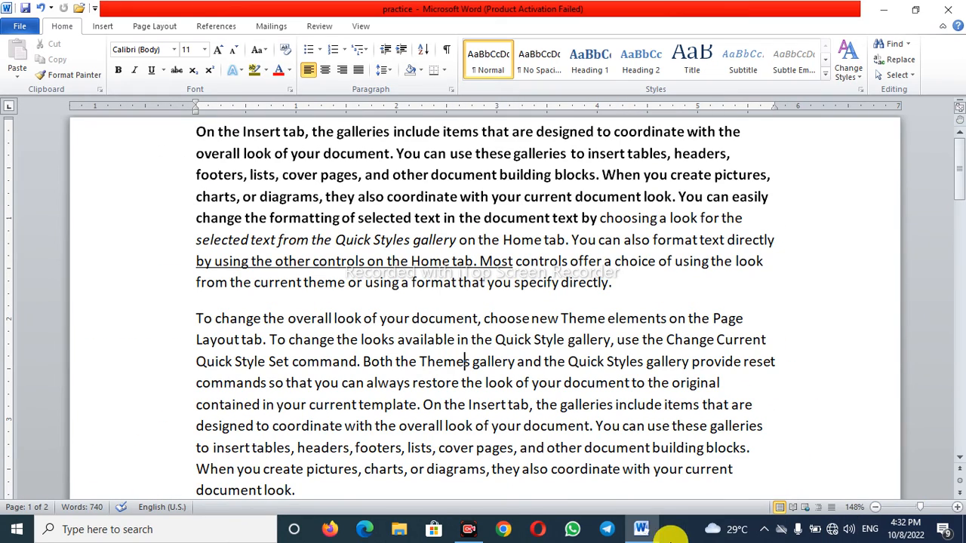
pyautogui.click(472, 533)
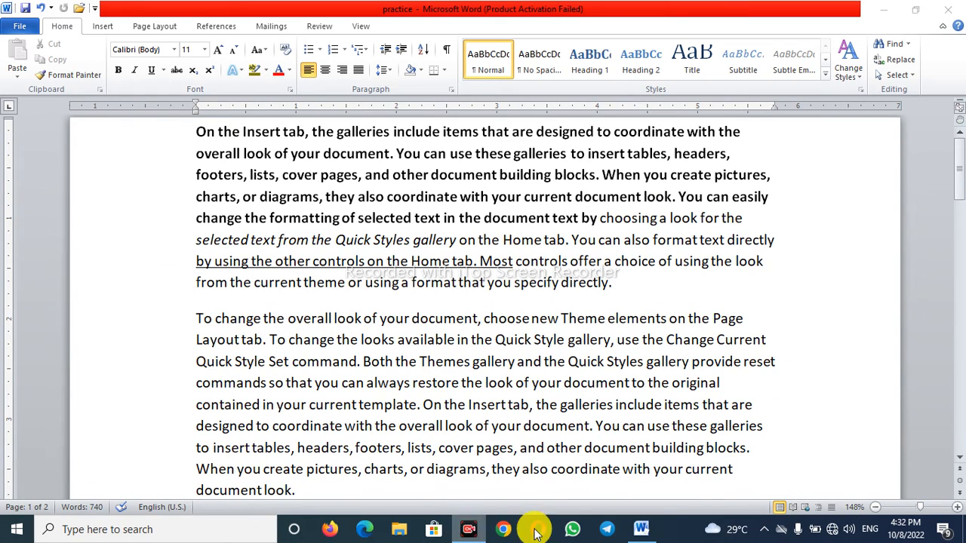
pyautogui.click(470, 534)
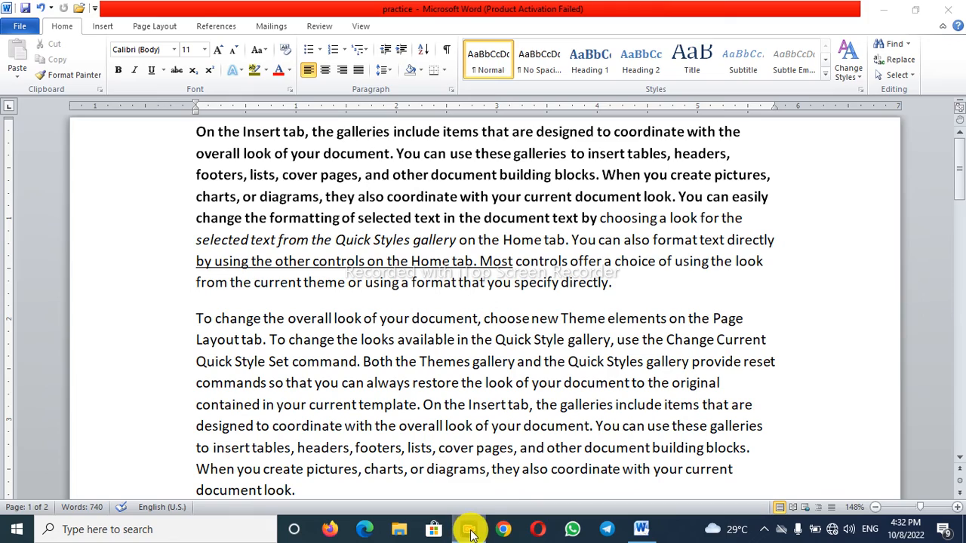
pyautogui.scroll(-2, 437, 351)
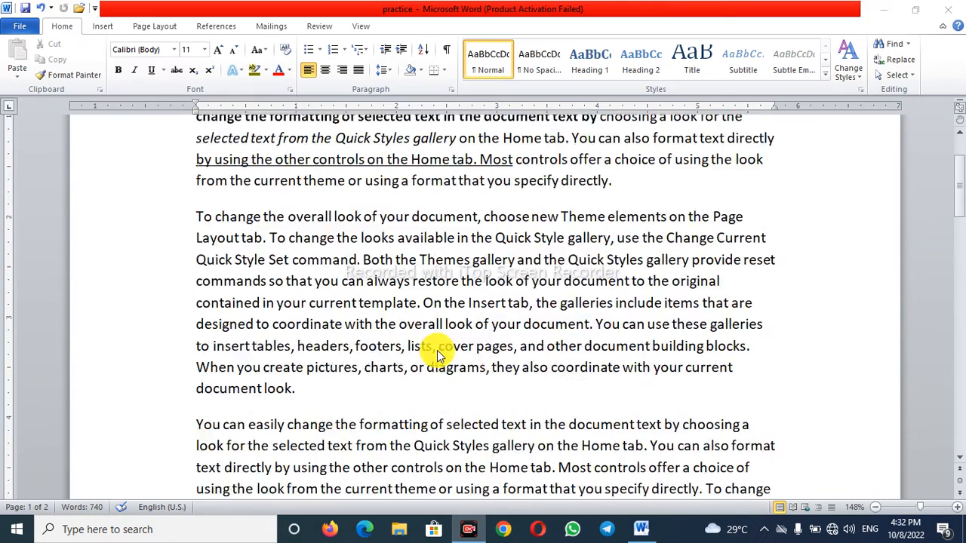
pyautogui.scroll(2, 437, 350)
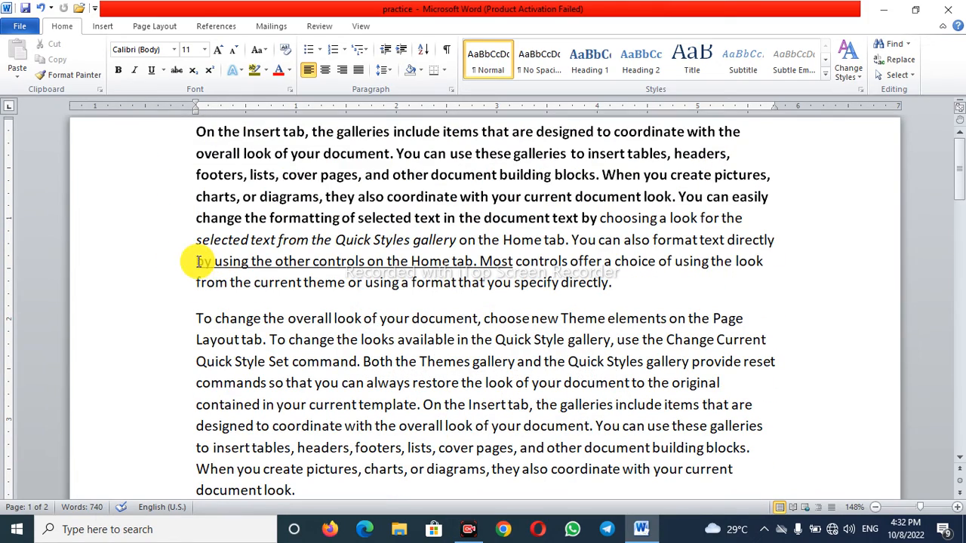
# - Underline "from the current theme" in the first paragraph's last line and clear the selection
pyautogui.moveTo(198, 281); pyautogui.dragTo(340, 281)
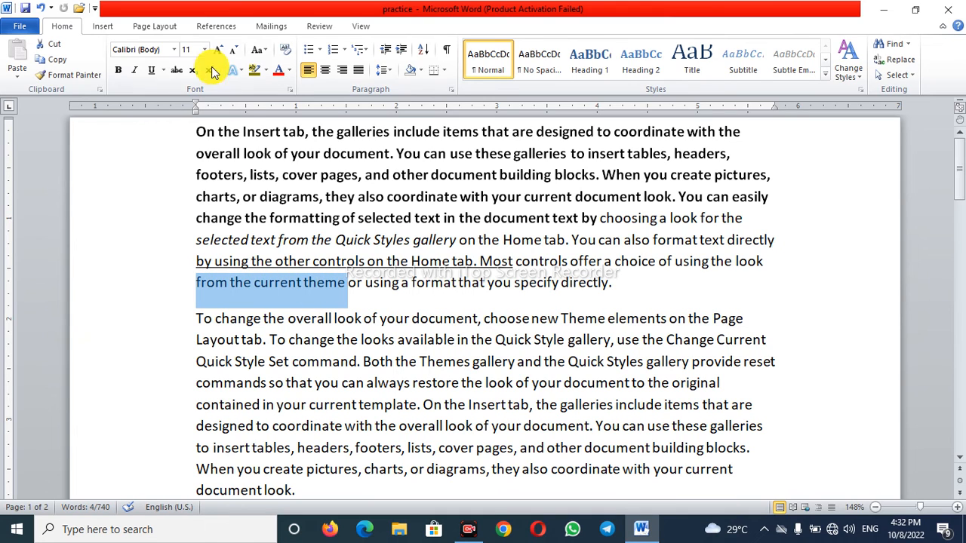
pyautogui.click(151, 70)
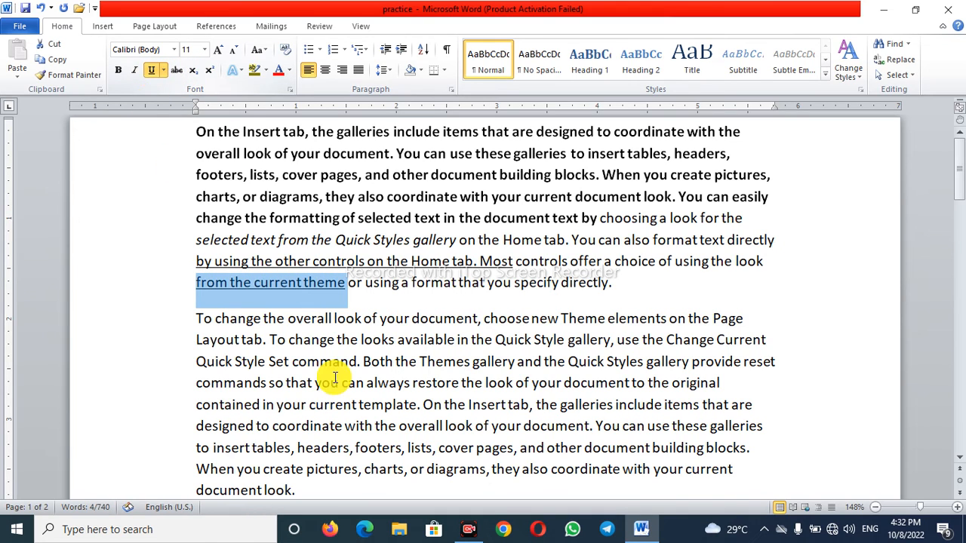
pyautogui.click(339, 382)
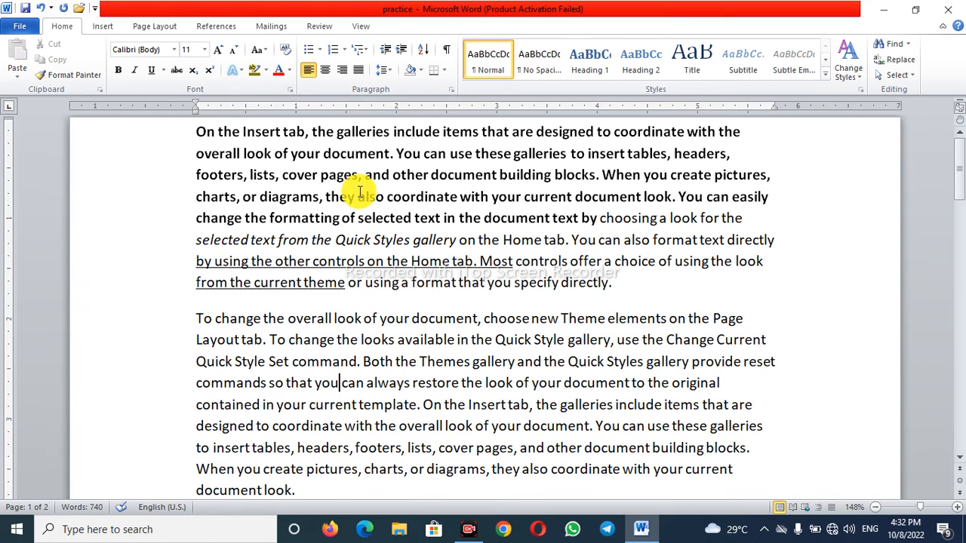
# - Give "using a format that you" in the first paragraph a double underline and replace it with a wavy underline
pyautogui.moveTo(366, 283); pyautogui.dragTo(513, 282)
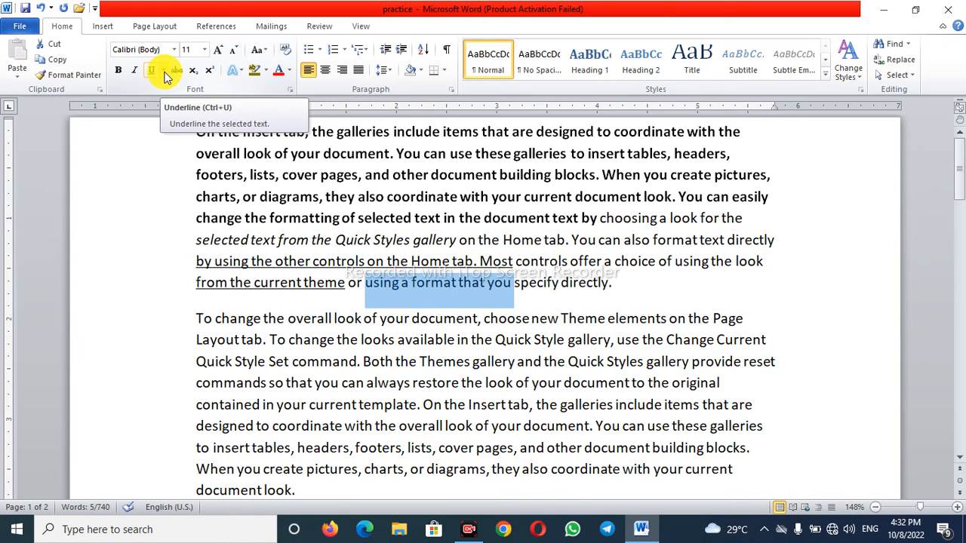
pyautogui.click(163, 70)
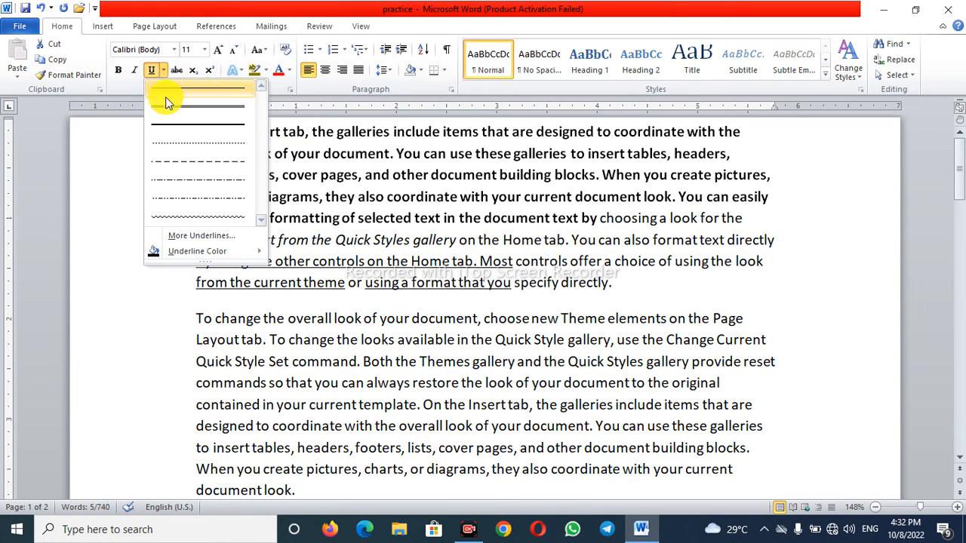
pyautogui.click(217, 106)
pyautogui.click(163, 70)
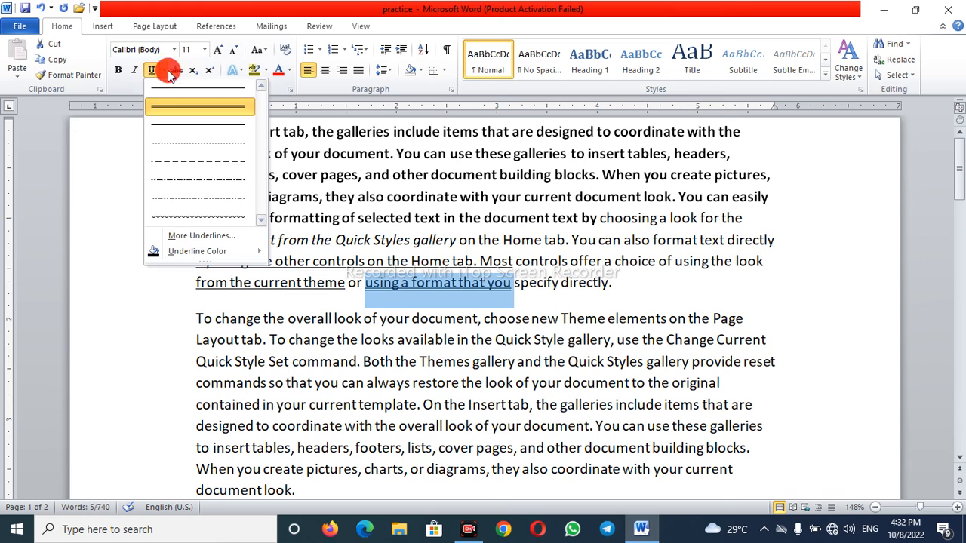
pyautogui.click(185, 222)
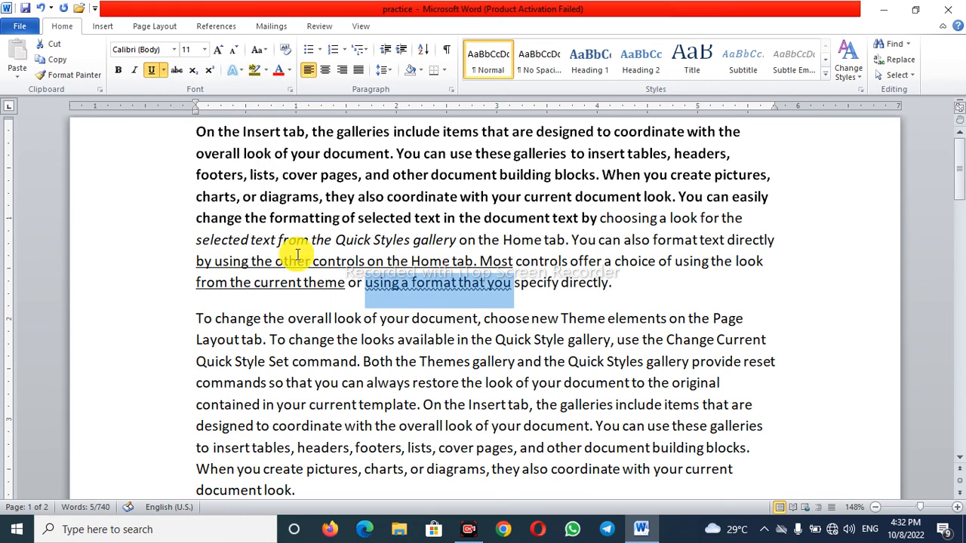
# - Set the underline color of "using a format that you" to a blue theme color and clear the selection
pyautogui.click(165, 70)
pyautogui.moveTo(221, 255)
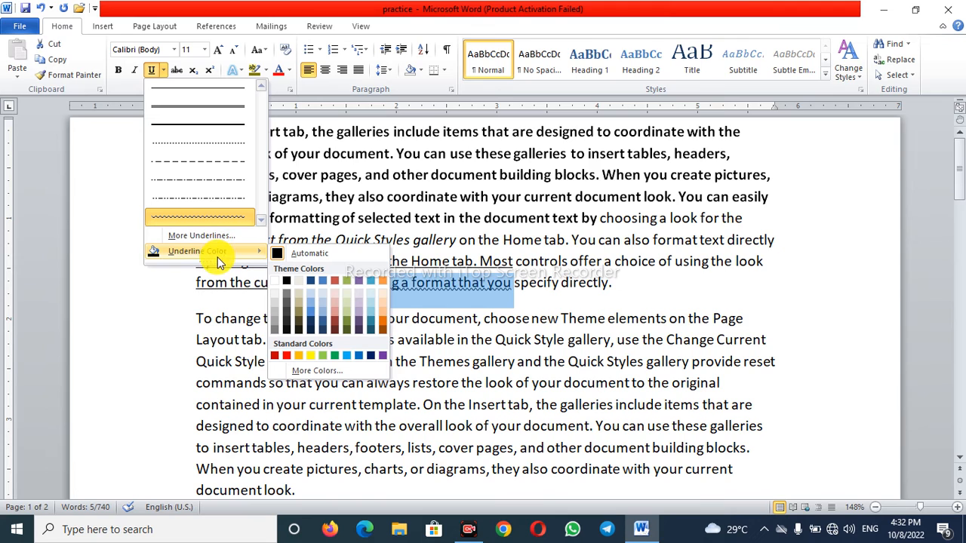
pyautogui.click(311, 316)
pyautogui.click(470, 316)
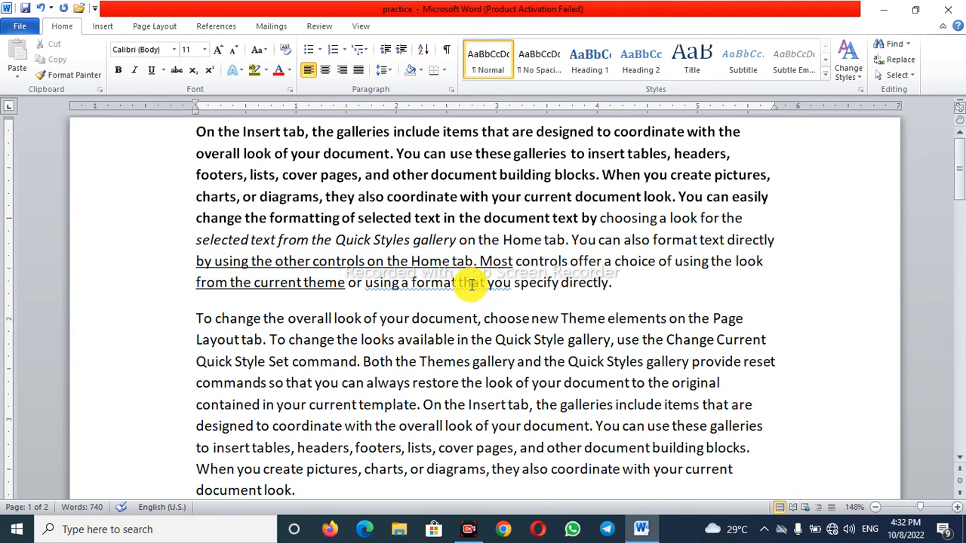
# - Preview double strikethrough on "specify directly" through the Font dialog, look at its advanced options and discard the changes
pyautogui.moveTo(515, 283); pyautogui.dragTo(598, 283)
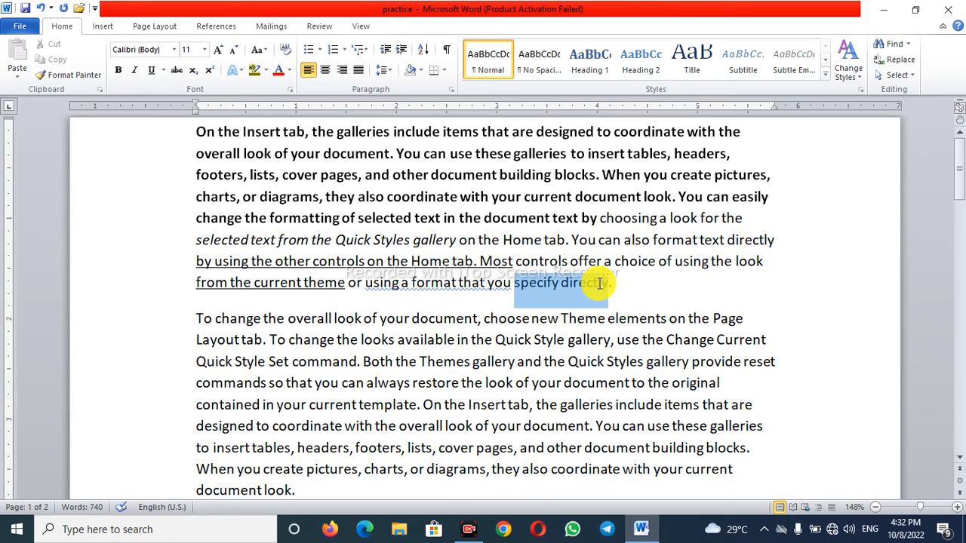
pyautogui.click(163, 70)
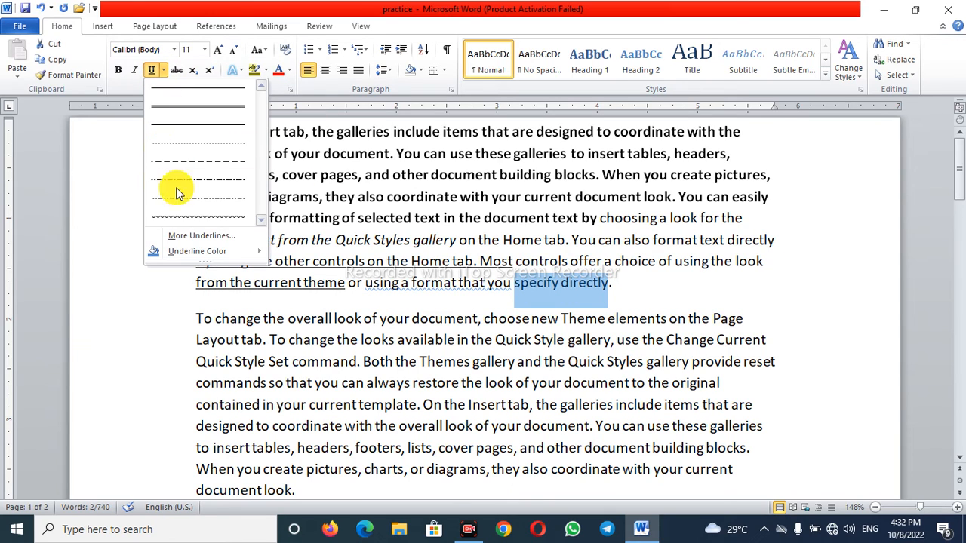
pyautogui.click(199, 239)
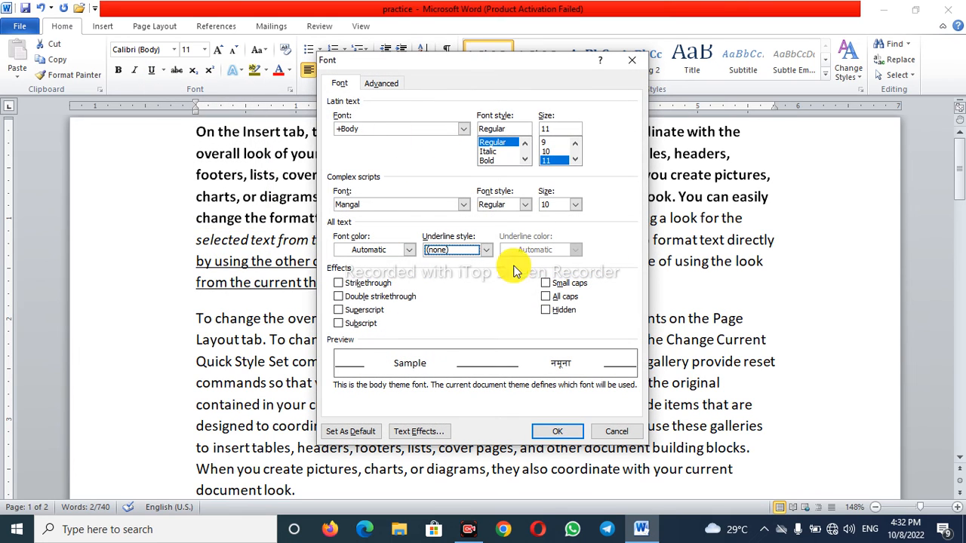
pyautogui.click(338, 283)
pyautogui.click(338, 296)
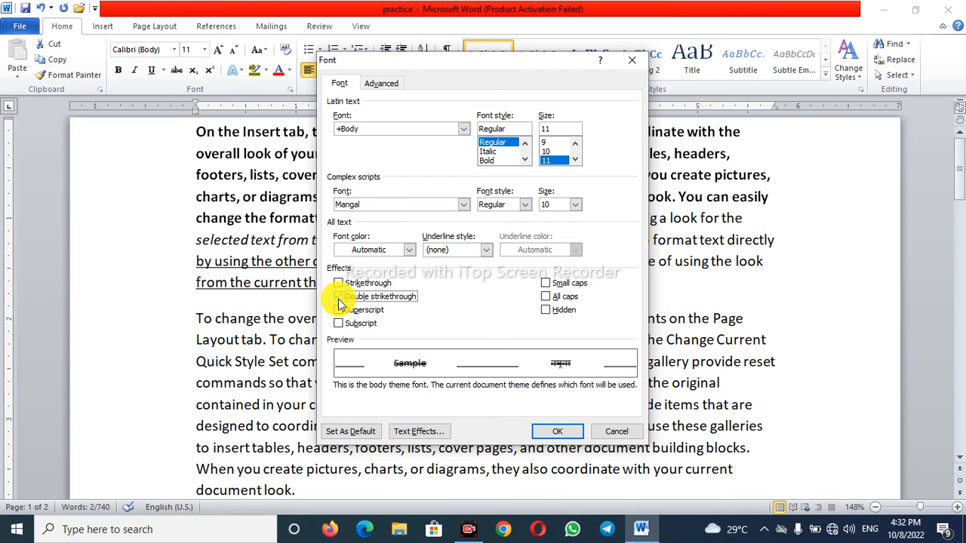
pyautogui.click(381, 83)
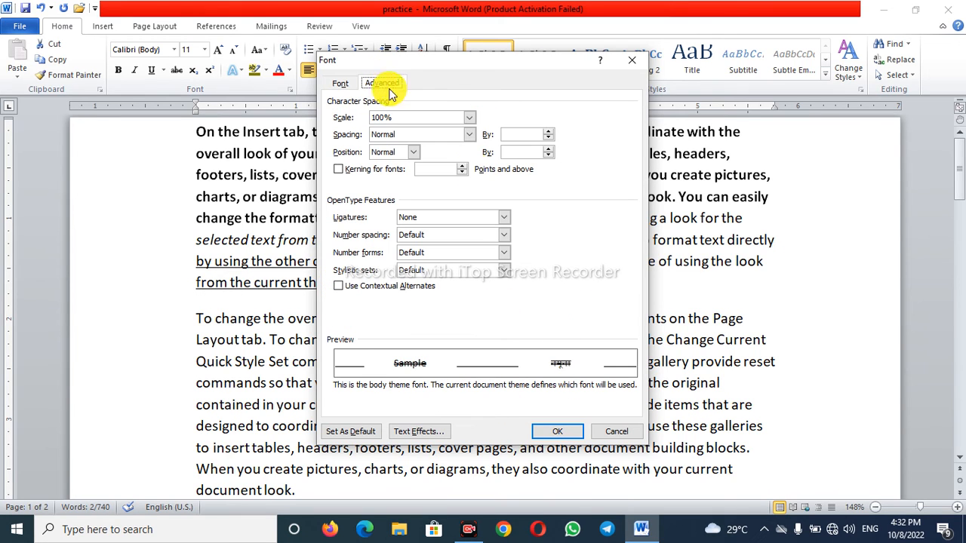
pyautogui.click(338, 83)
pyautogui.click(339, 298)
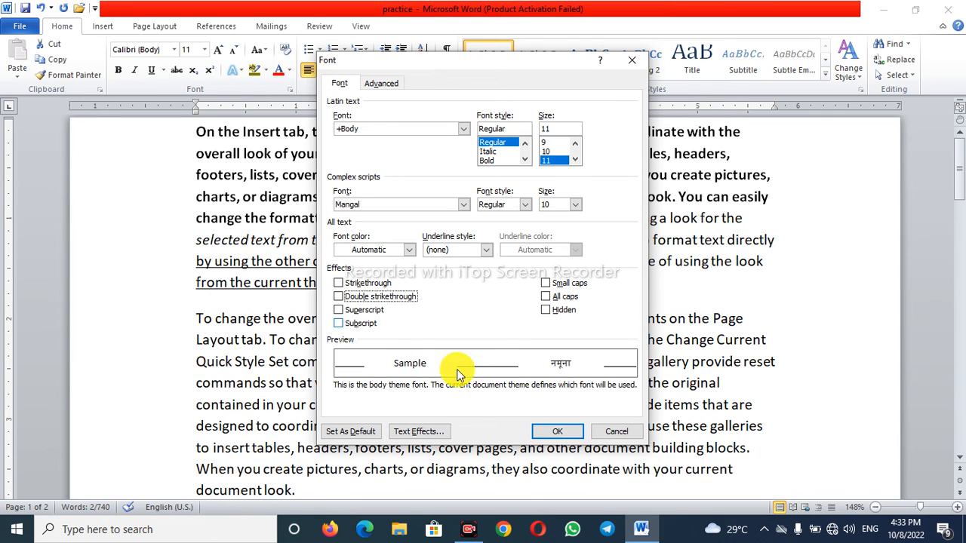
pyautogui.click(623, 433)
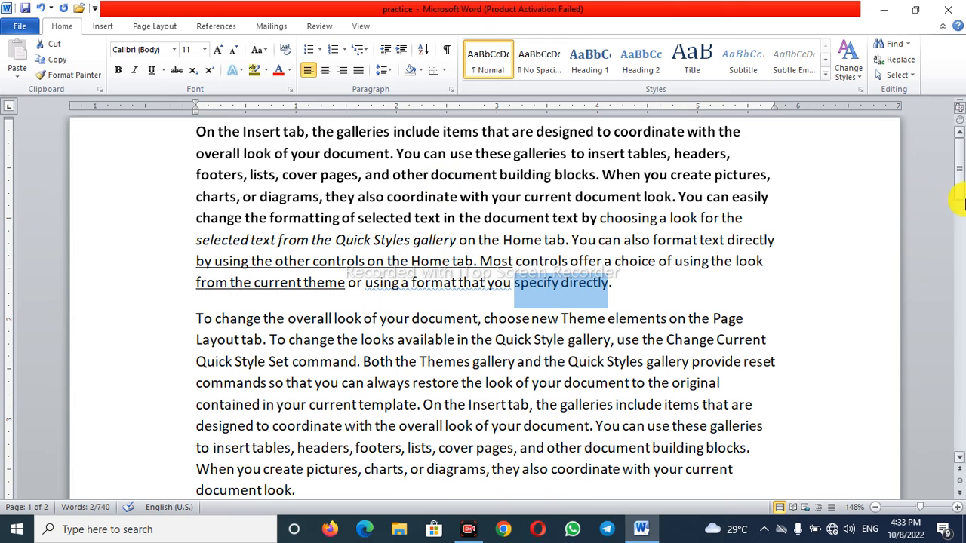
pyautogui.click(618, 292)
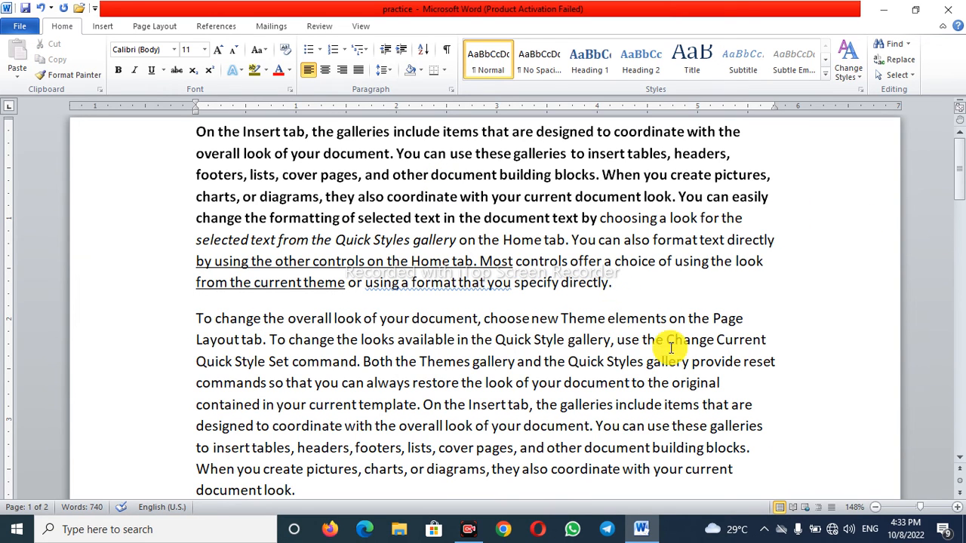
# - Center the first paragraph and add a new line reading "Dkeidkie dskfj sdf" below it
pyautogui.click(875, 507)
pyautogui.click(875, 507)
pyautogui.click(875, 507)
pyautogui.click(875, 507)
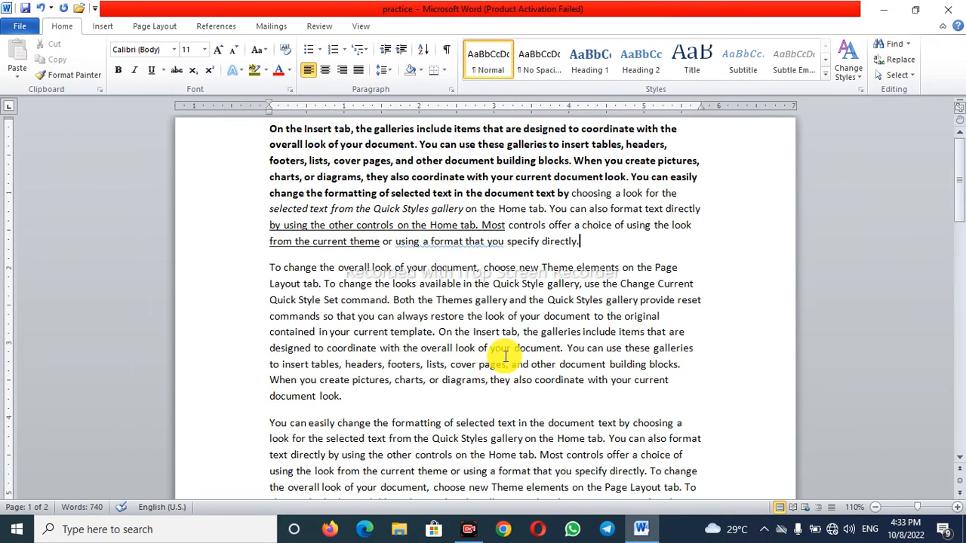
pyautogui.moveTo(269, 128); pyautogui.dragTo(685, 239)
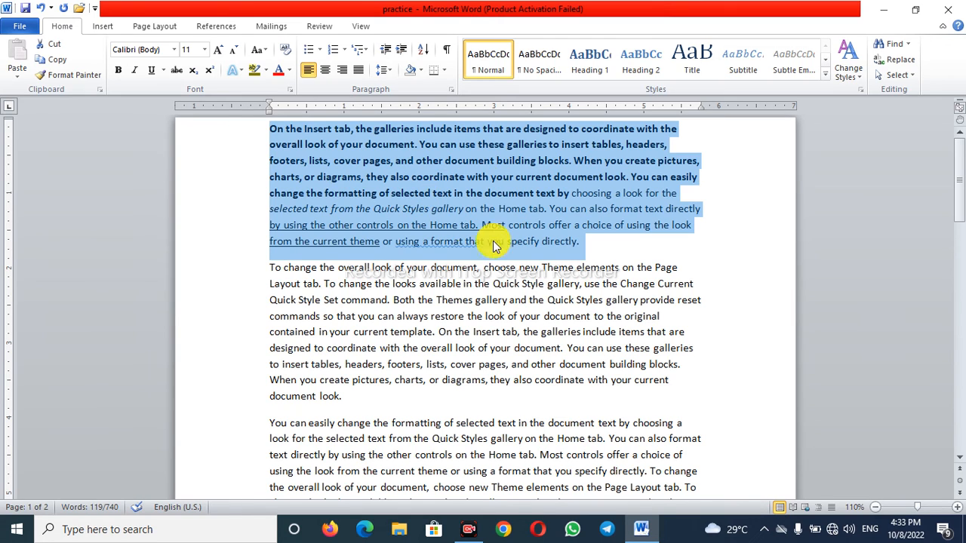
pyautogui.click(324, 69)
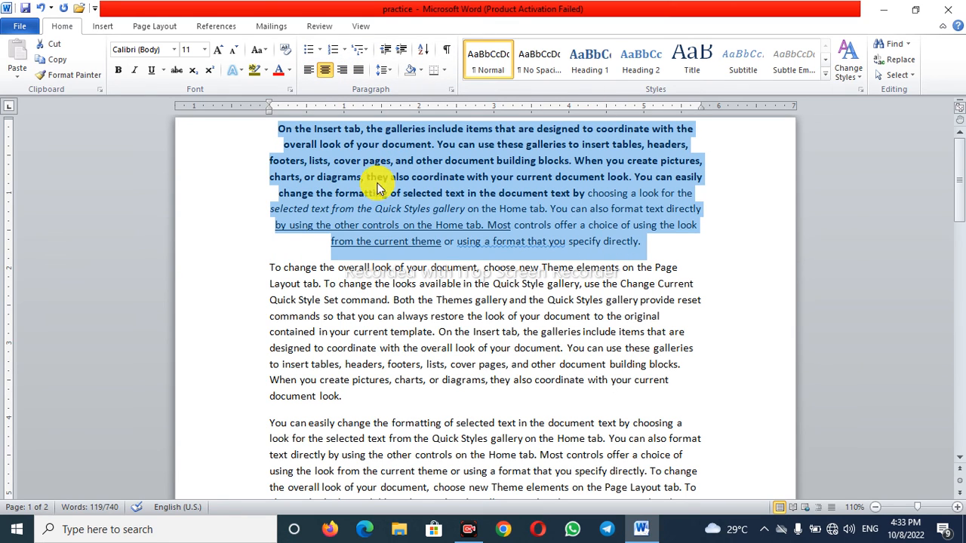
pyautogui.click(643, 242)
pyautogui.press('Return')
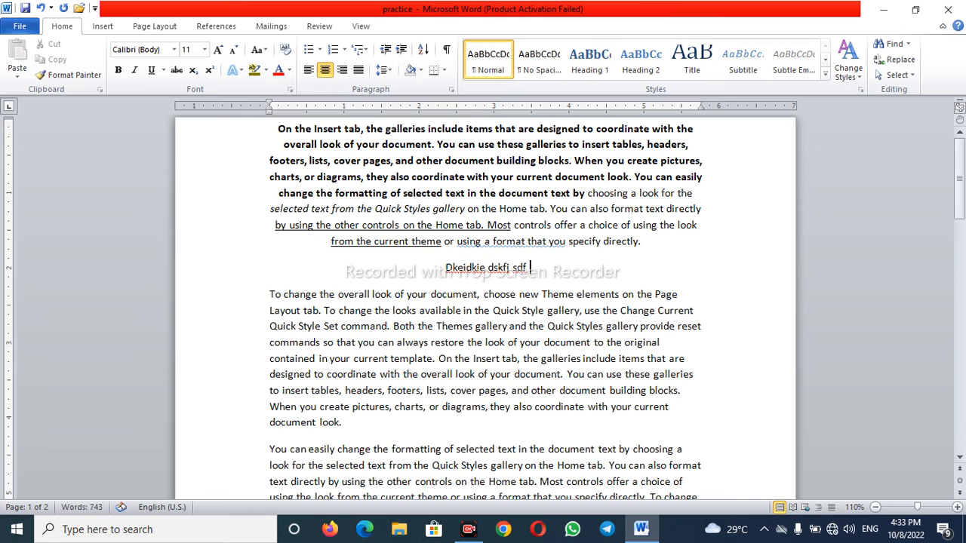
# - Right-align the first paragraph and the short line below it, and append "jasd fsdf jsdfkj" to the first paragraph
pyautogui.moveTo(539, 283); pyautogui.dragTo(386, 129)
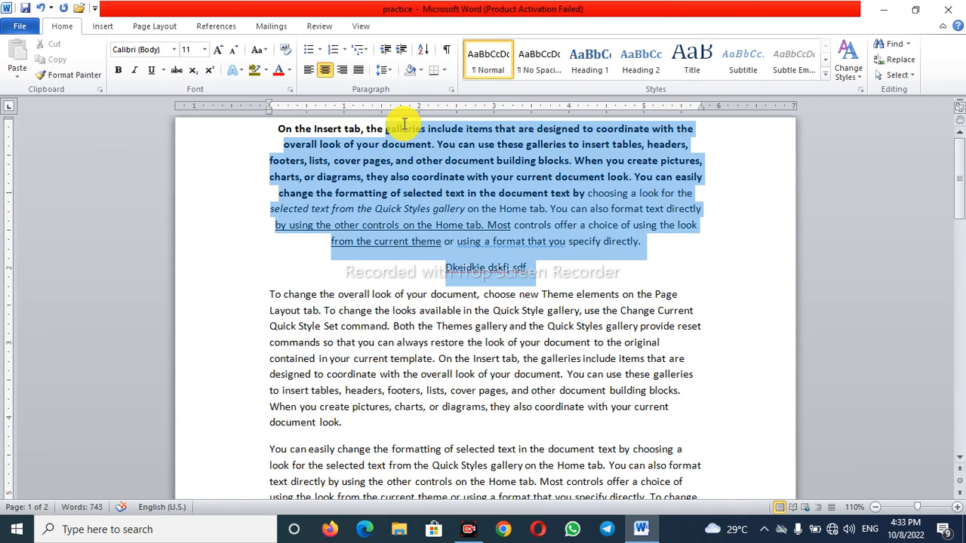
pyautogui.click(341, 69)
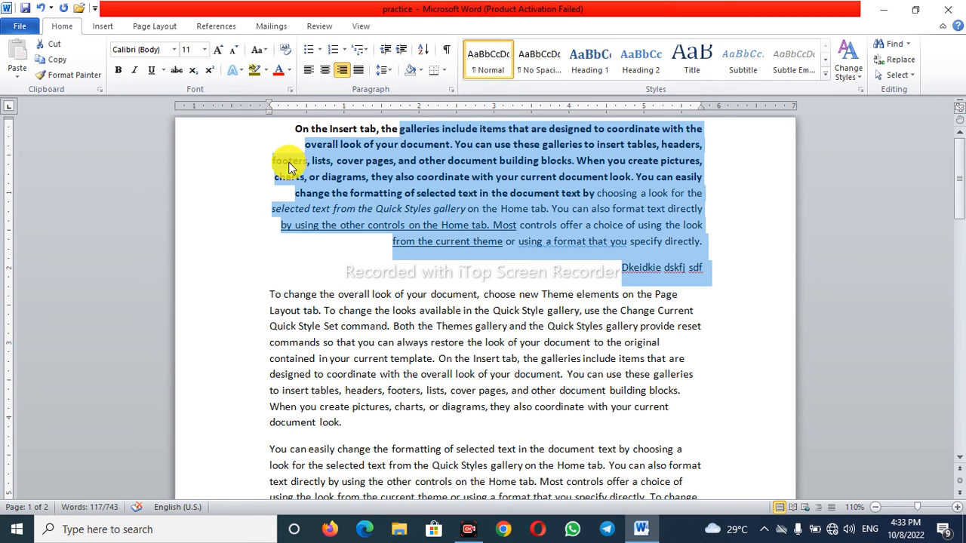
pyautogui.click(701, 265)
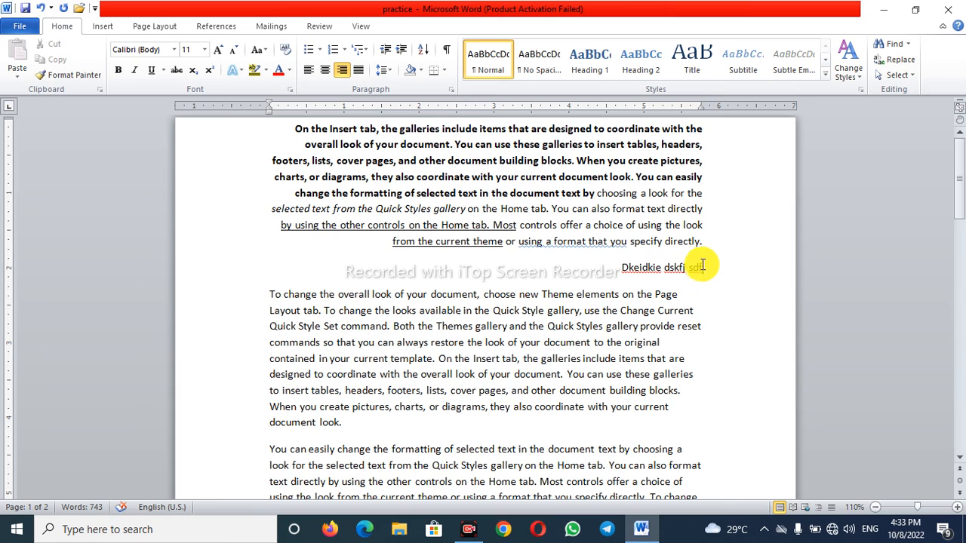
pyautogui.write('jasd fsdf jsdfkj')
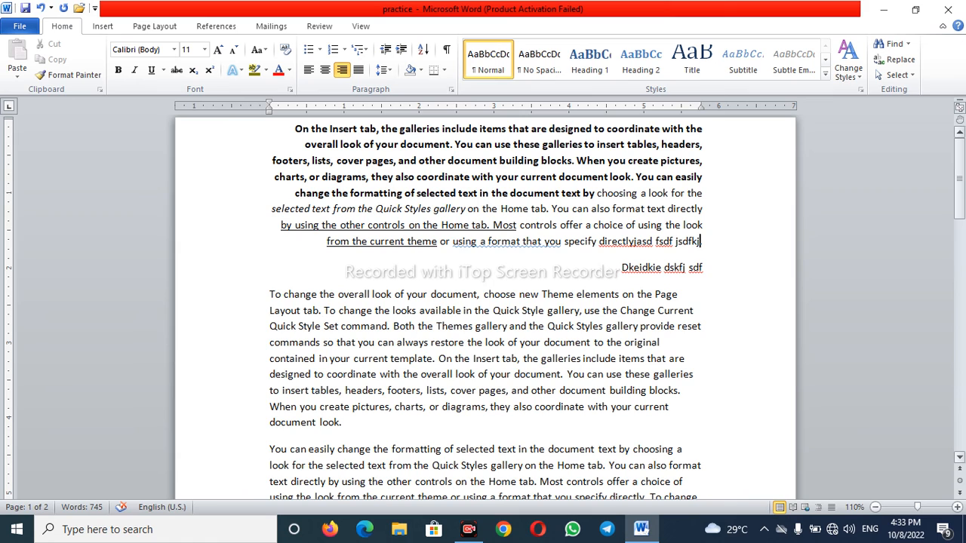
# - Left-align the first paragraph and extend its ending with "dskjf f"
pyautogui.click(308, 69)
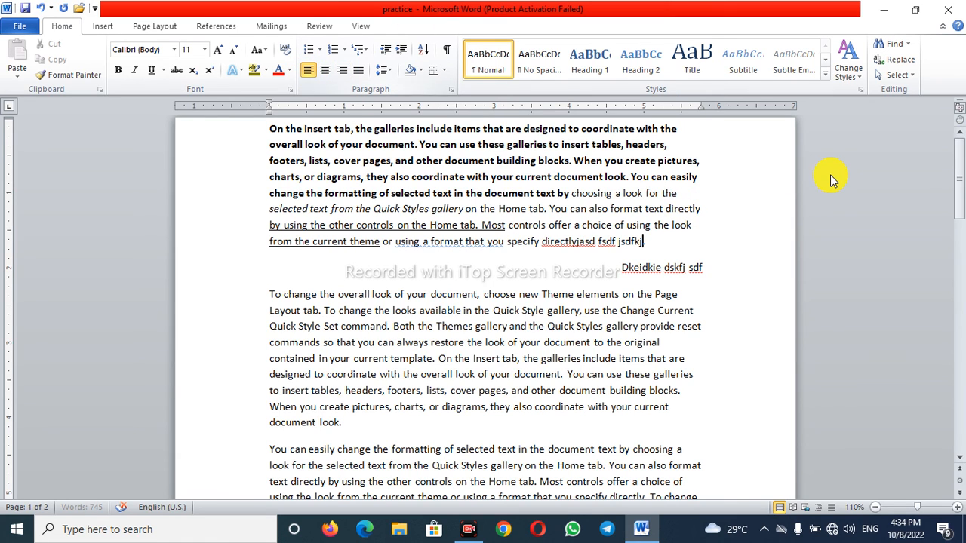
pyautogui.write('dskjf .')
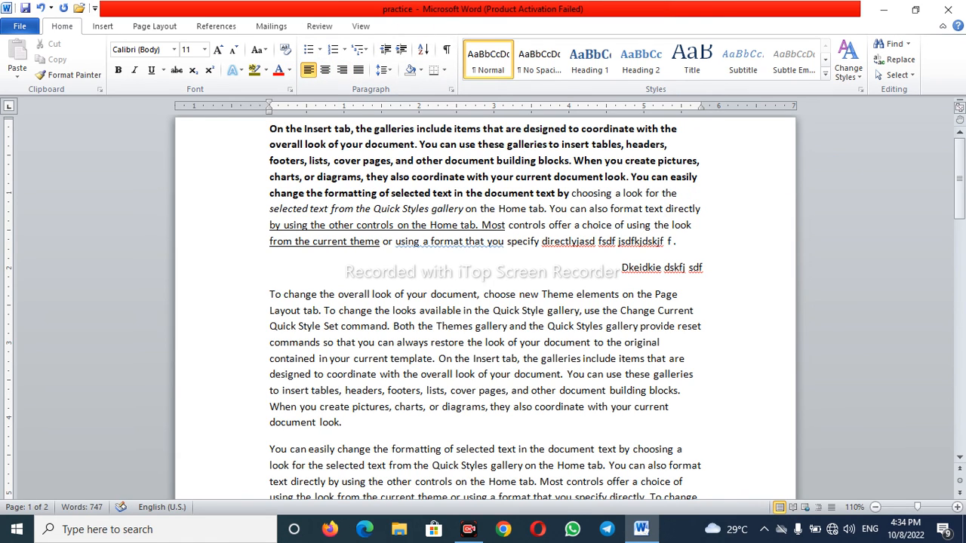
# - Justify the first paragraph, append "jkl sdfja klsdfj kls djfkl djsf" to its end and select the whole paragraph
pyautogui.click(358, 71)
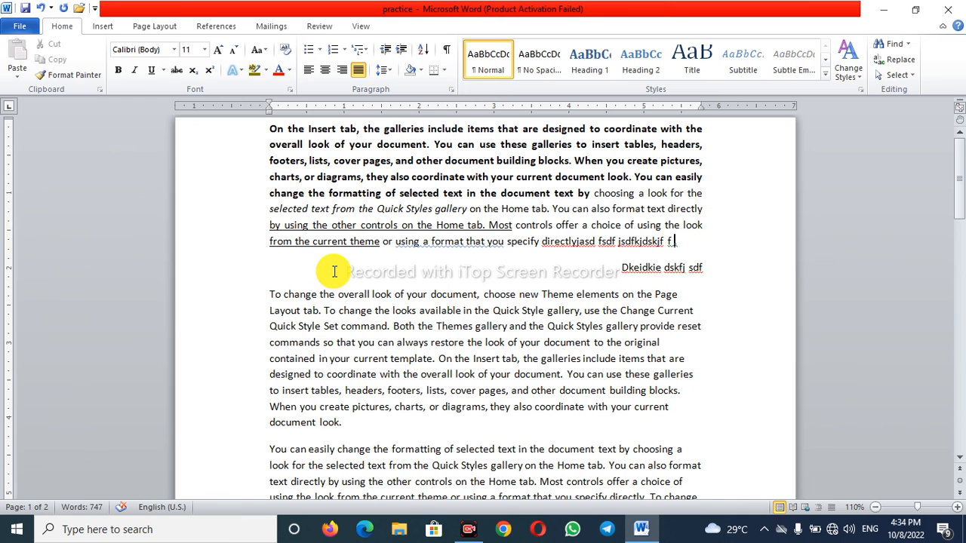
pyautogui.write('jkl sdfja klsdfj .')
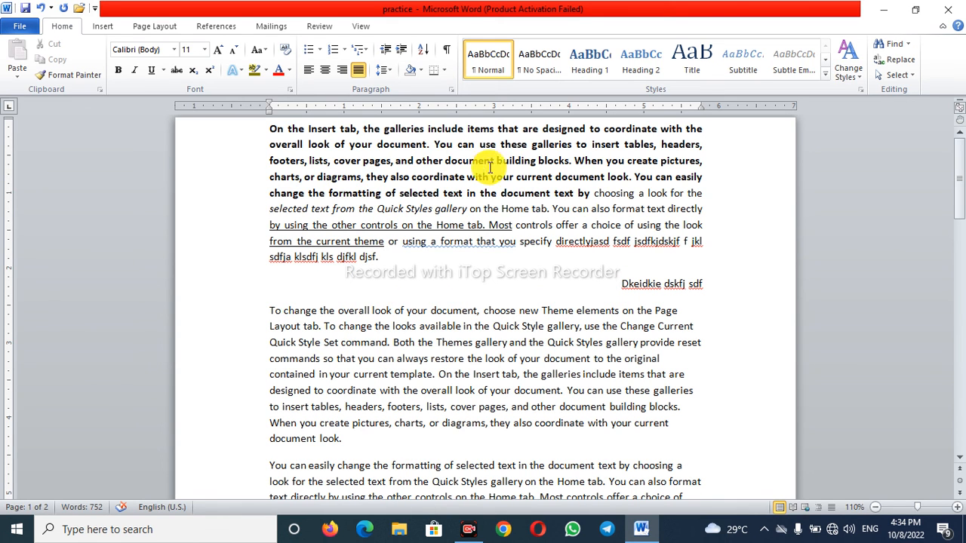
pyautogui.moveTo(270, 129); pyautogui.dragTo(689, 253)
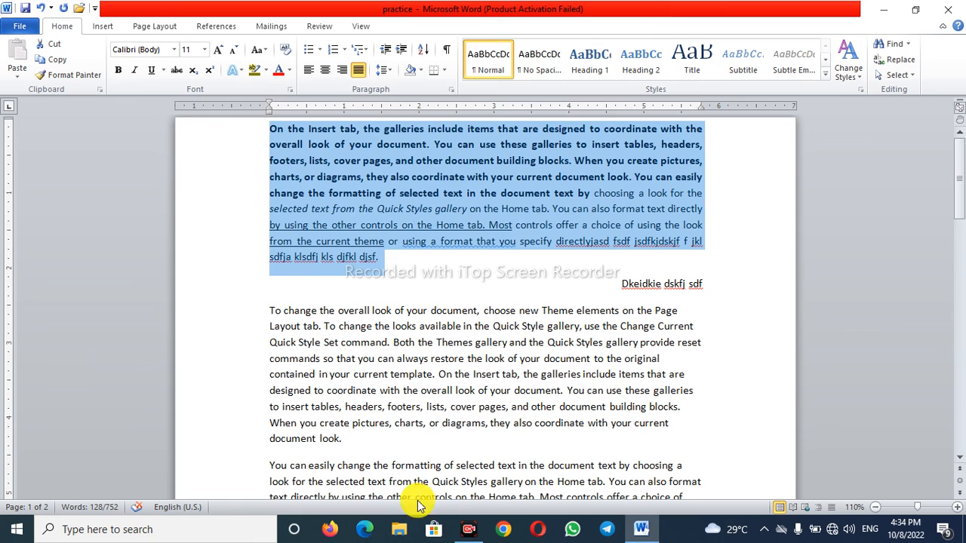
pyautogui.click(467, 529)
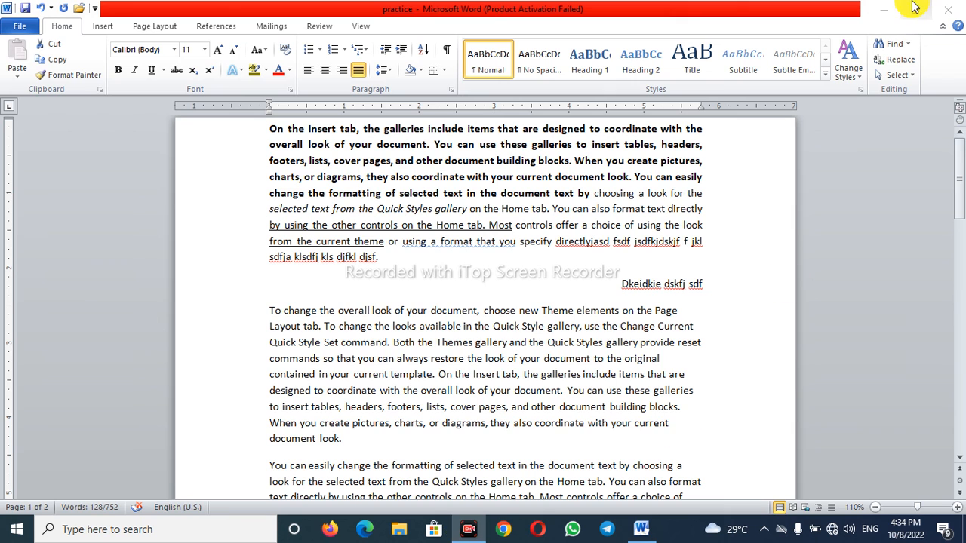
pyautogui.click(880, 10)
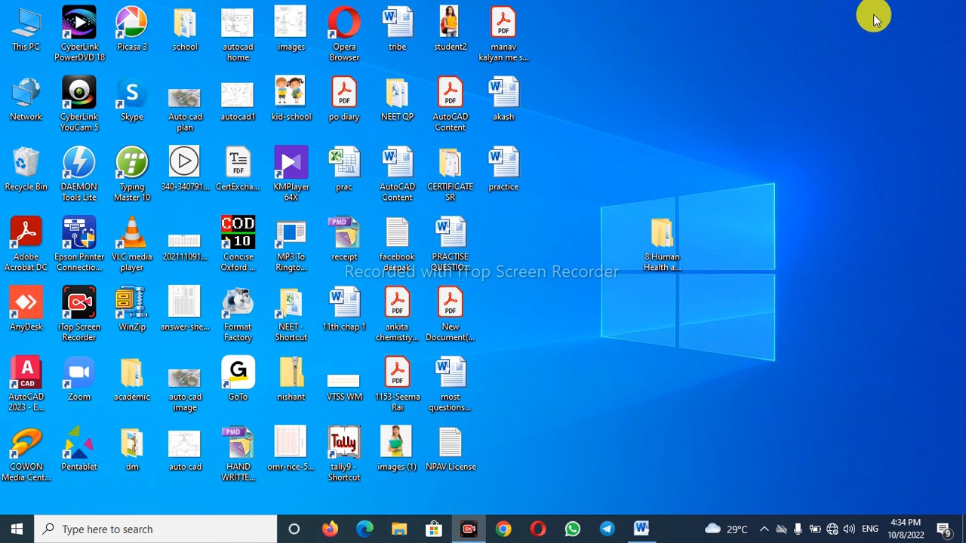
pyautogui.rightClick(468, 528)
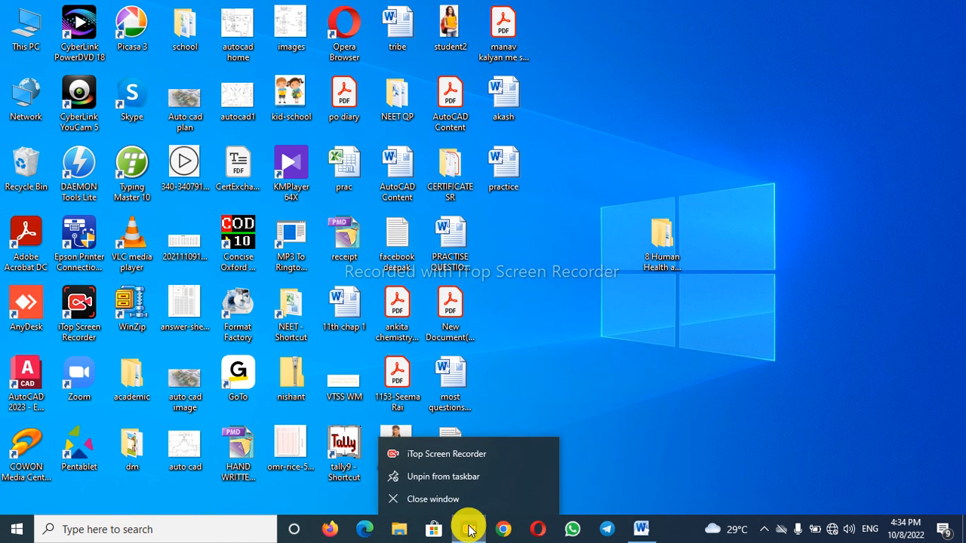
pyautogui.click(443, 461)
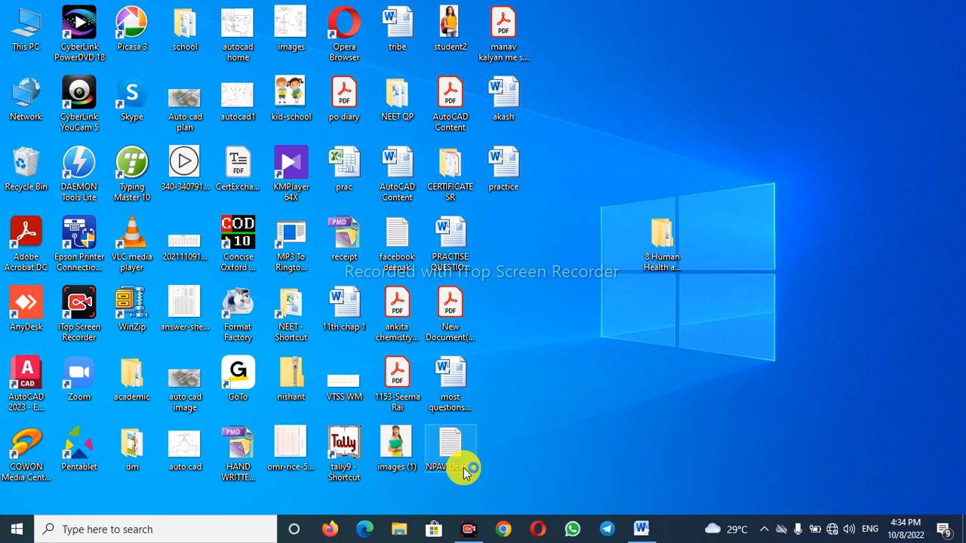